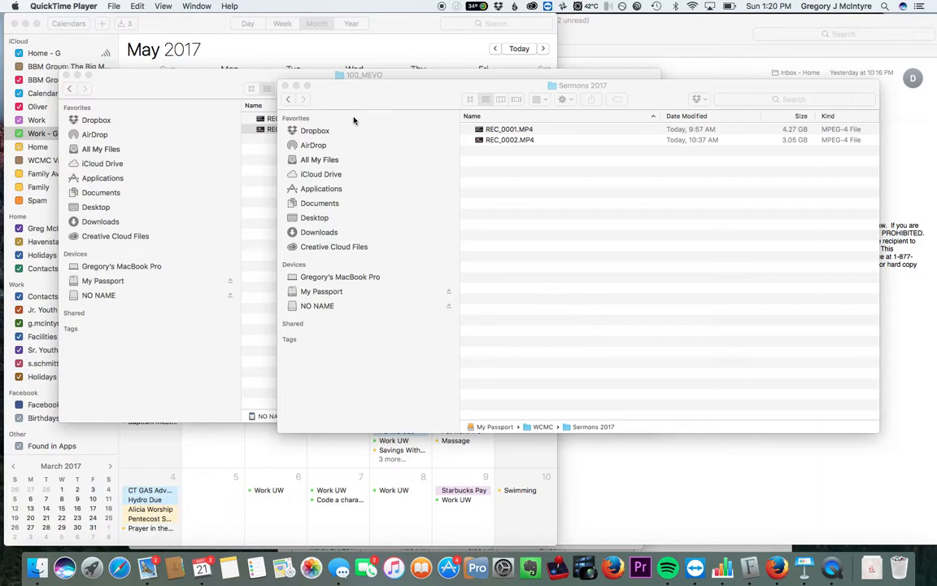
# - Arrange the two folder windows side by side and compare the recordings in DCIM > 100_MEVO on NO NAME with the Sermons 2017 folder
pyautogui.moveTo(375, 96); pyautogui.dragTo(415, 113)
pyautogui.moveTo(216, 77); pyautogui.dragTo(172, 77)
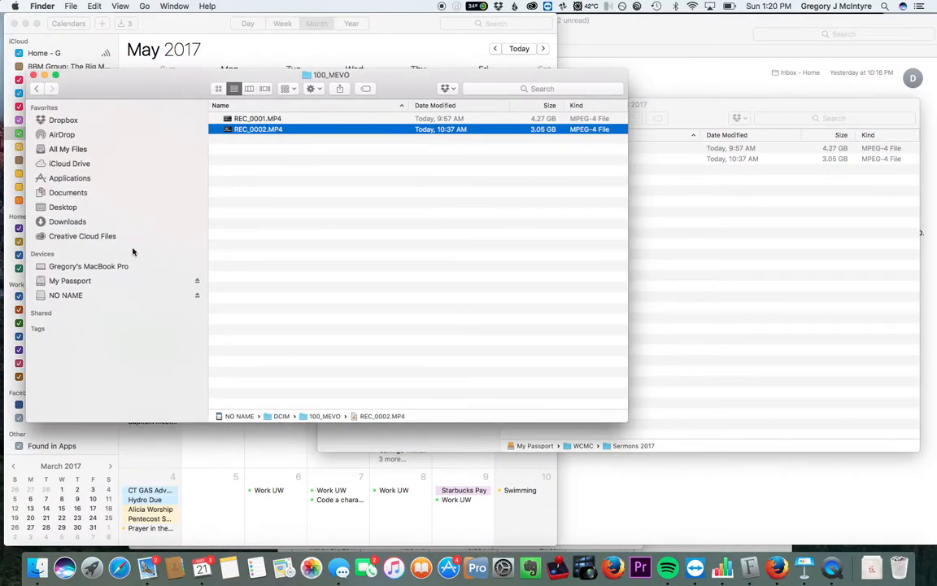
pyautogui.click(65, 295)
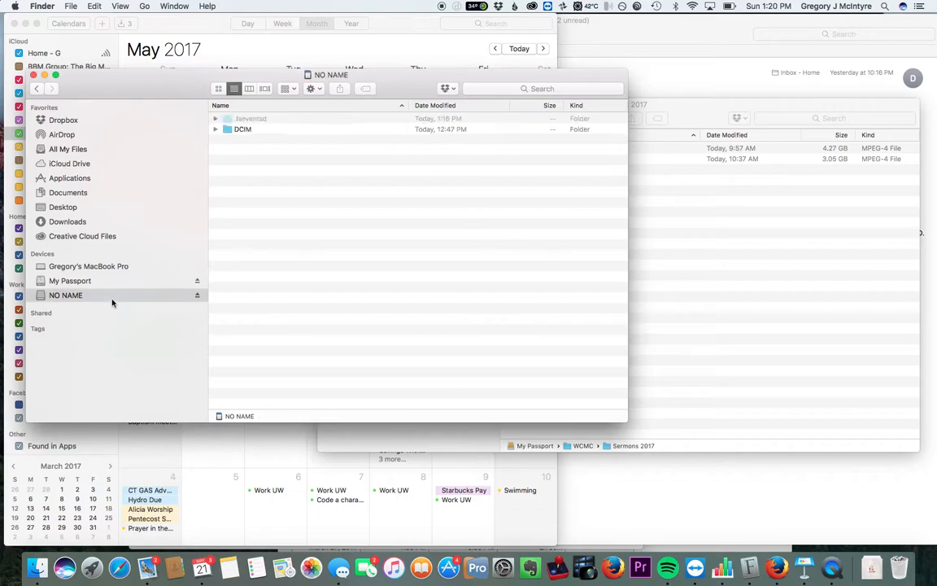
pyautogui.doubleClick(241, 130)
pyautogui.doubleClick(249, 120)
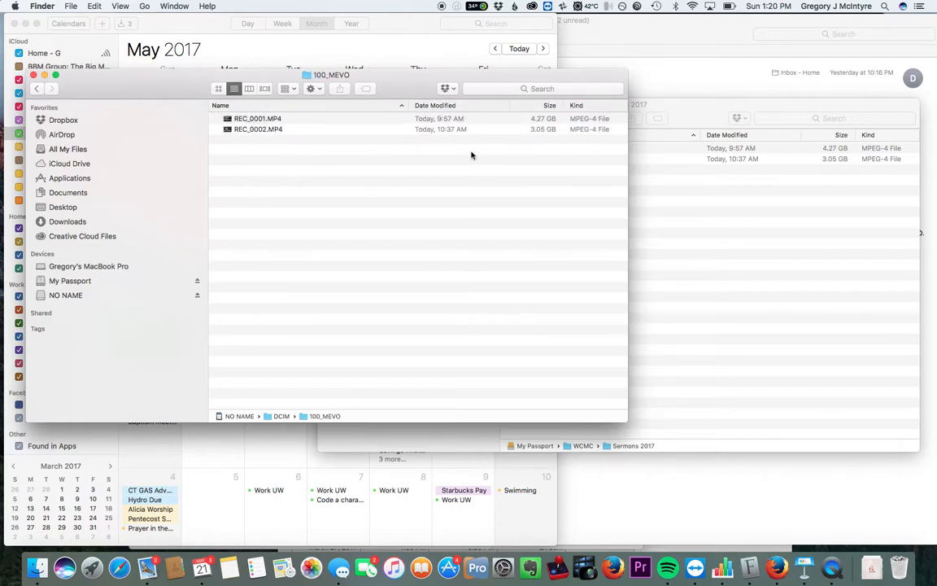
pyautogui.click(669, 110)
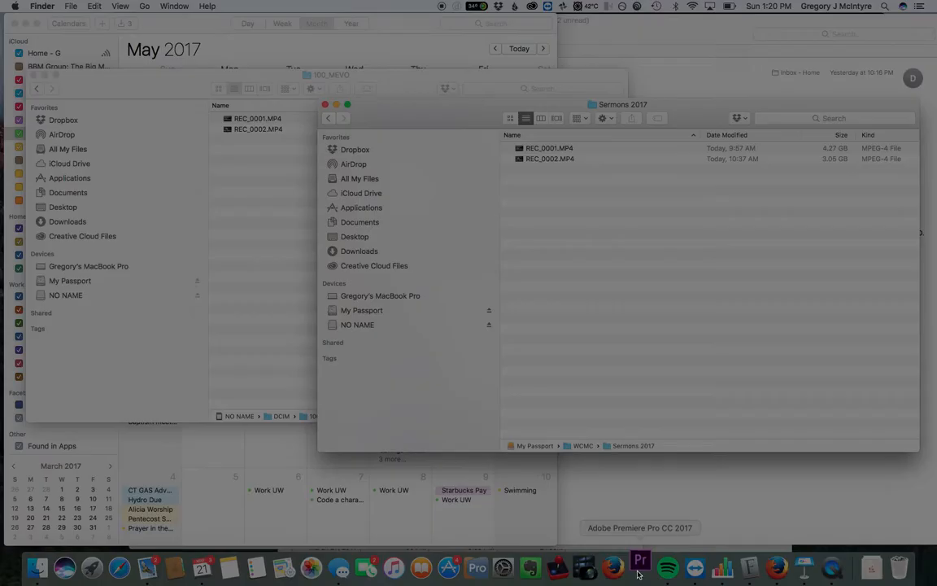
# - Launch Adobe Premiere Pro CC 2017 and bring up the dialog for opening an existing project, enlarging it
pyautogui.click(640, 568)
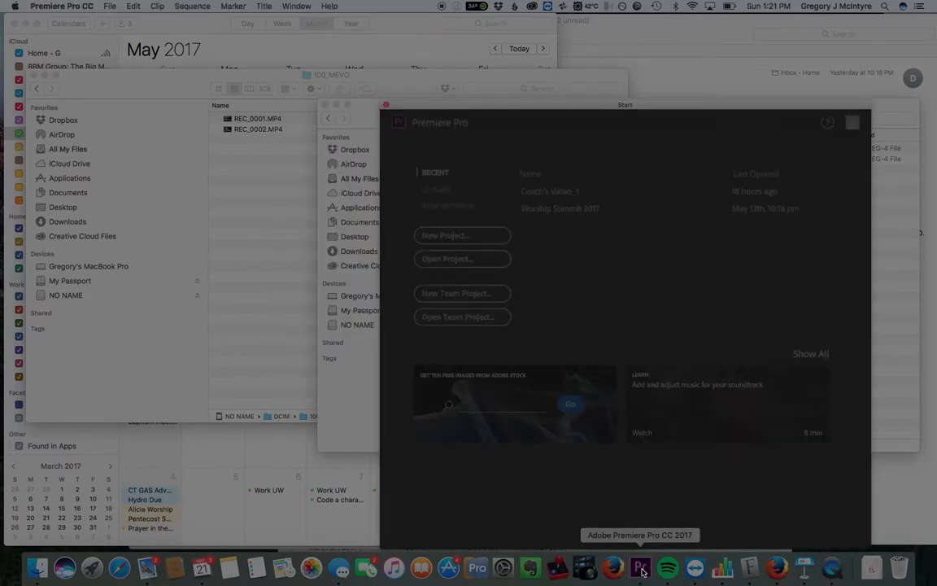
pyautogui.moveTo(542, 110); pyautogui.dragTo(533, 42)
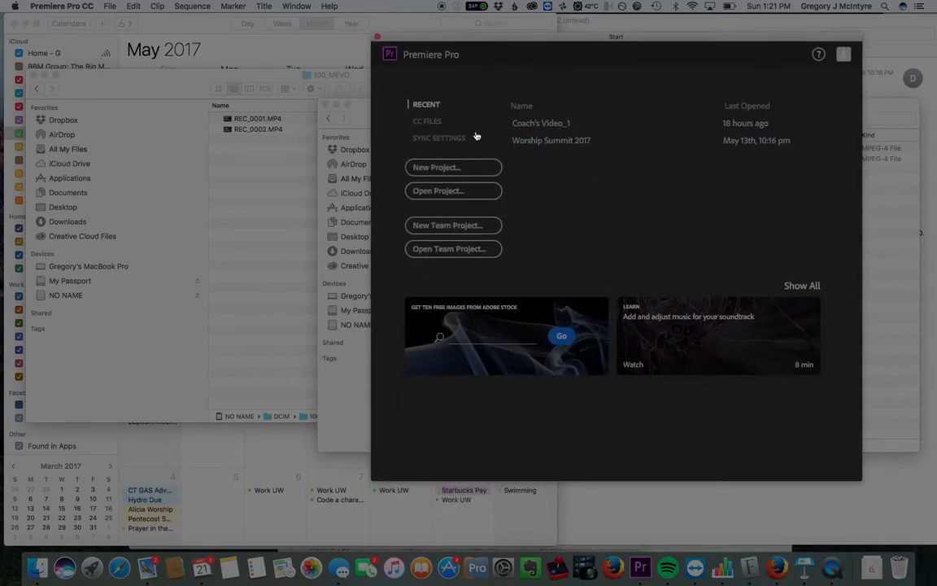
pyautogui.click(461, 191)
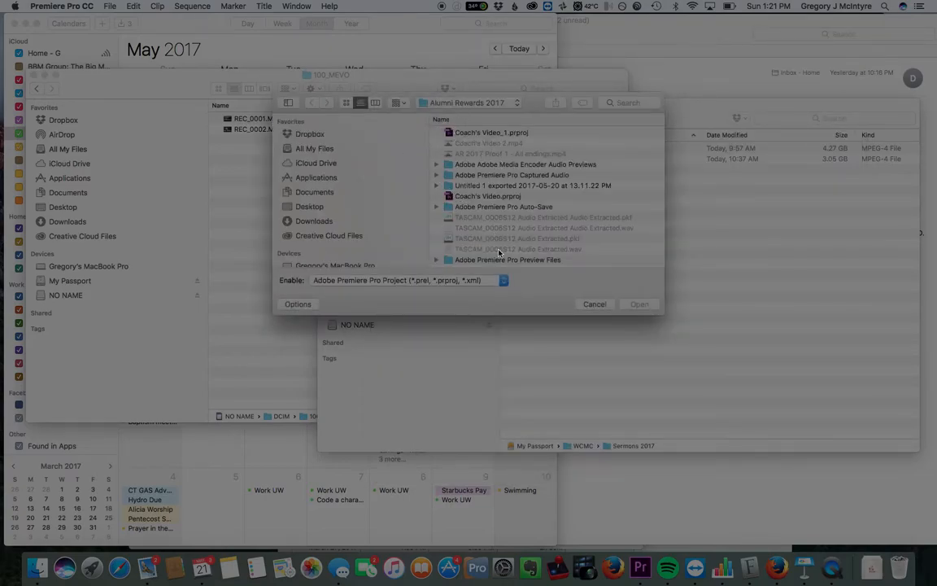
pyautogui.moveTo(662, 312); pyautogui.dragTo(725, 363)
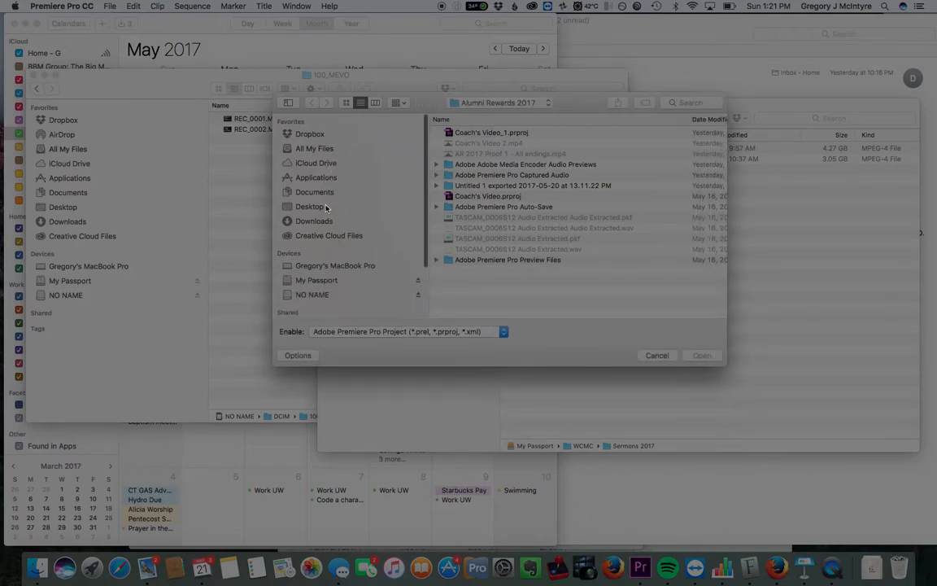
# - Browse on the My Passport drive to the Sermon Video Template folder inside 2017 - Sermons
pyautogui.click(330, 282)
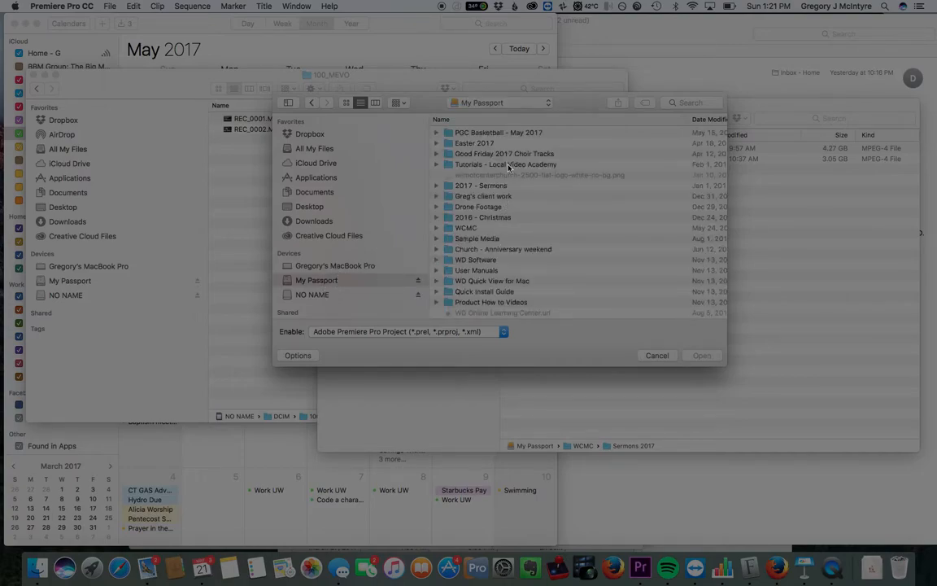
pyautogui.scroll(-3, 500, 235)
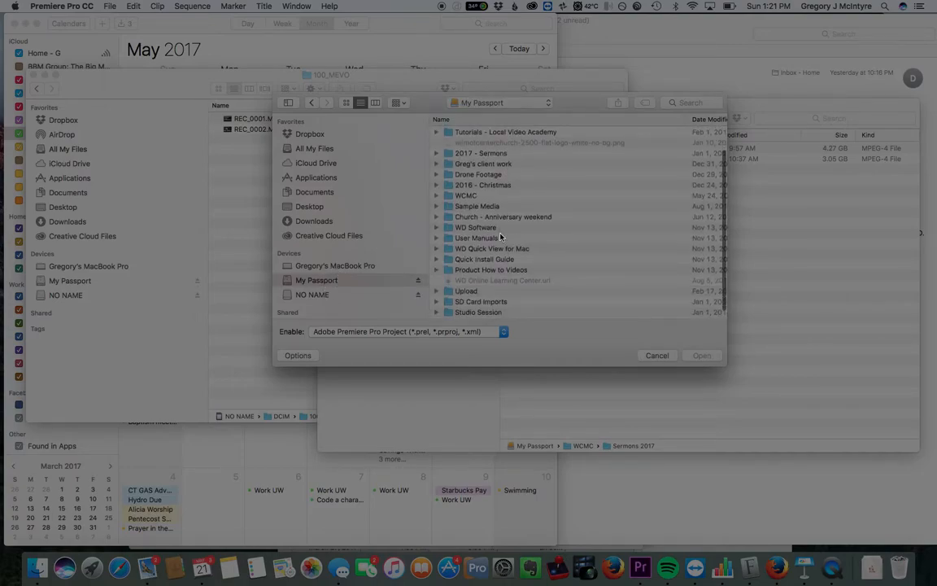
pyautogui.scroll(-1, 500, 236)
pyautogui.scroll(5, 500, 234)
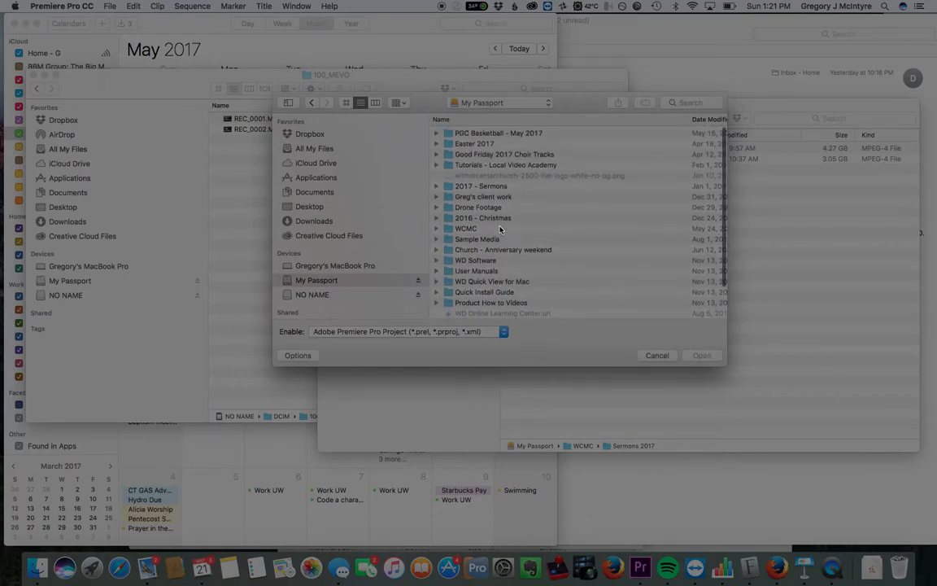
pyautogui.doubleClick(480, 186)
pyautogui.scroll(-2, 497, 254)
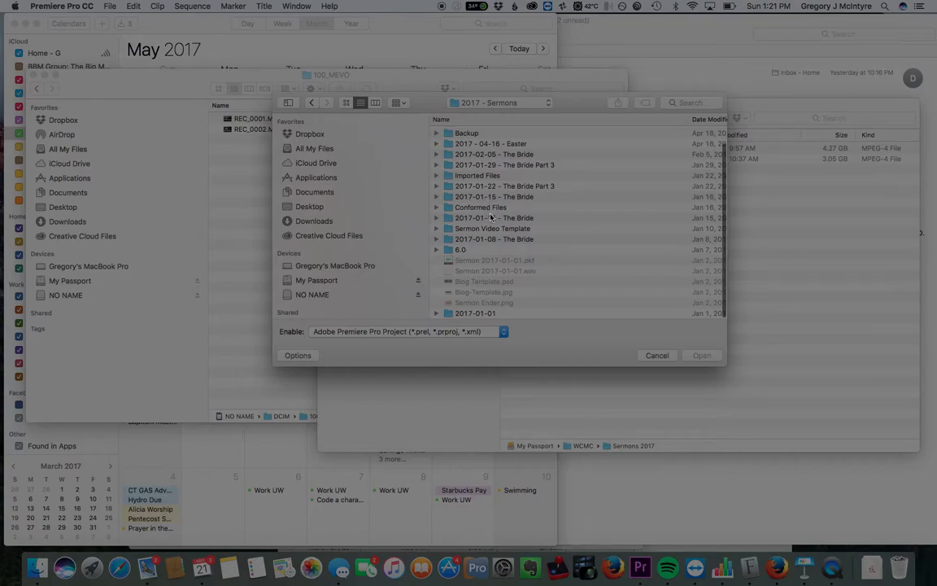
pyautogui.doubleClick(480, 230)
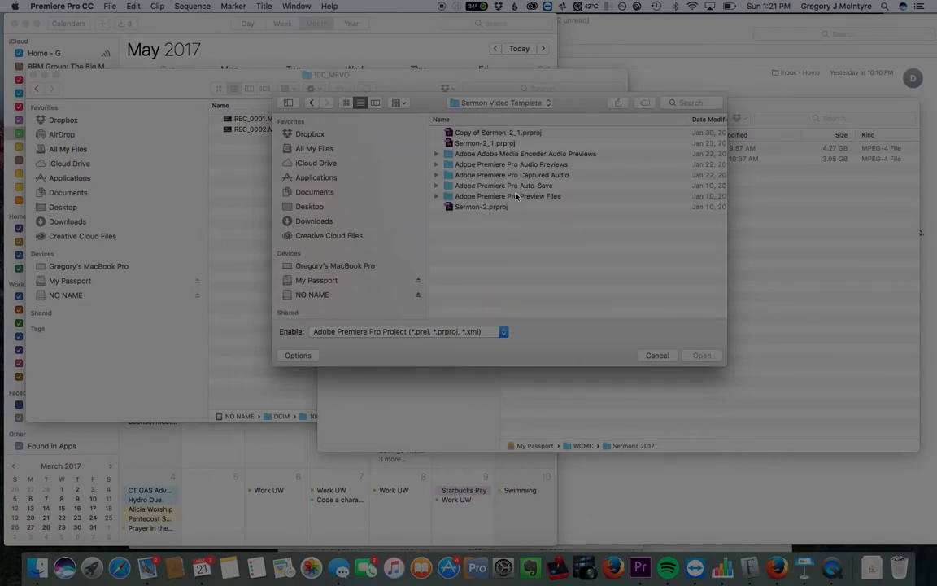
# - Open Copy of Sermon-2_1.prproj, dismiss the load warning and set all missing media clips offline
pyautogui.click(472, 135)
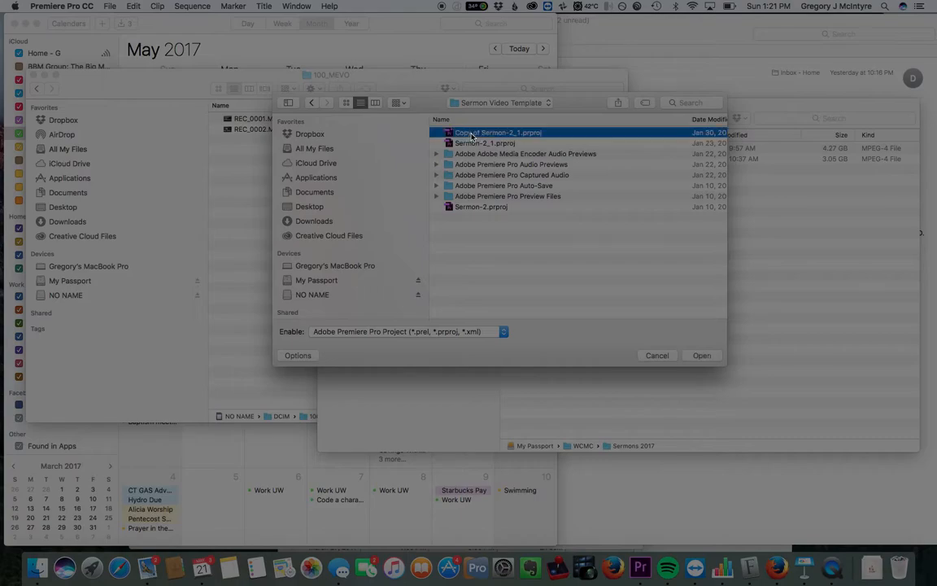
pyautogui.click(705, 357)
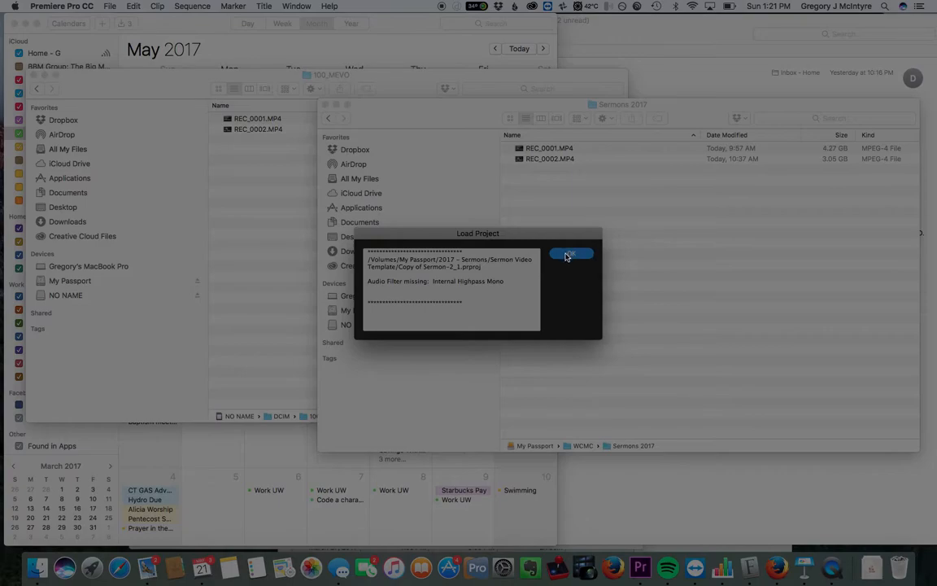
pyautogui.click(567, 256)
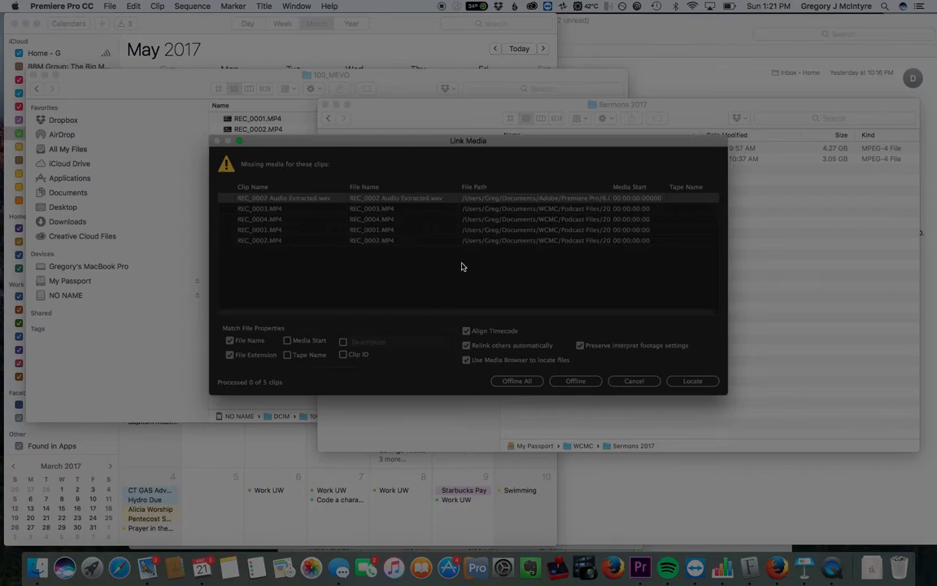
pyautogui.click(529, 382)
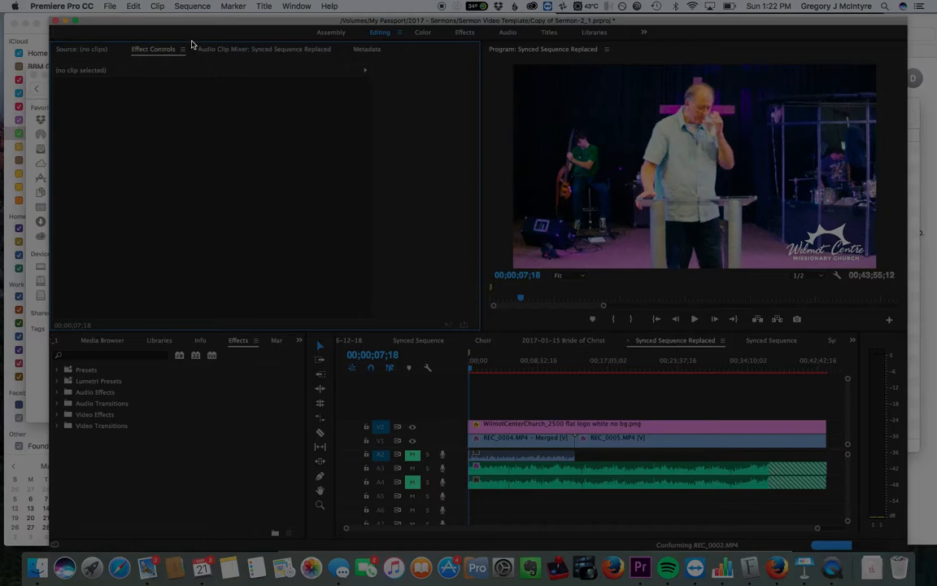
# - Create a new sequence named 2017-05-21 with the DSLR 1080p24 preset
pyautogui.click(108, 6)
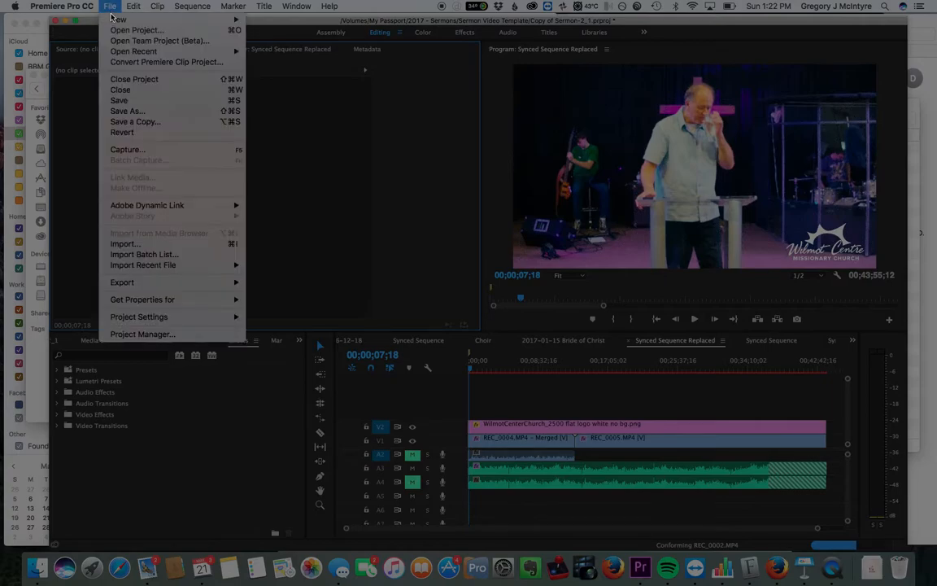
pyautogui.moveTo(118, 19)
pyautogui.click(268, 44)
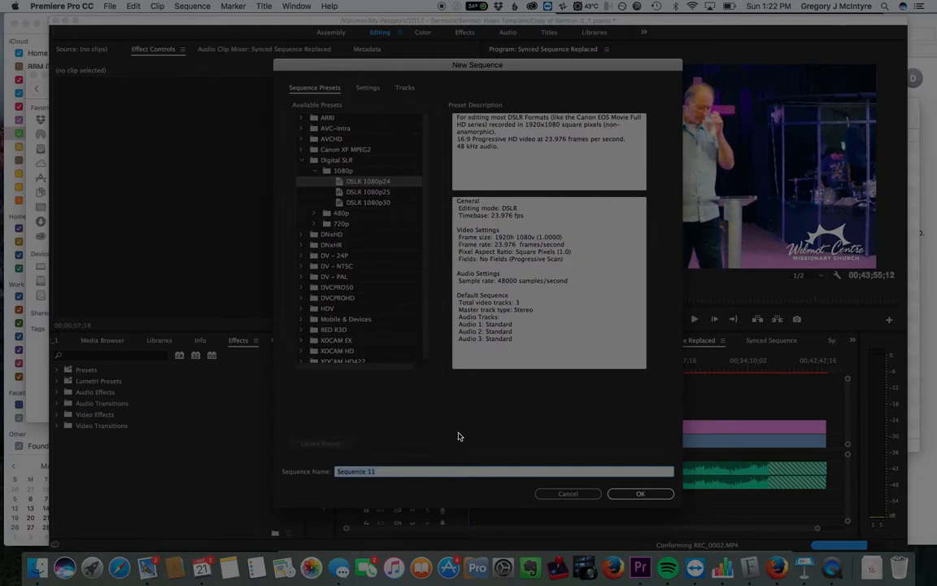
pyautogui.click(431, 472)
pyautogui.press('Return')
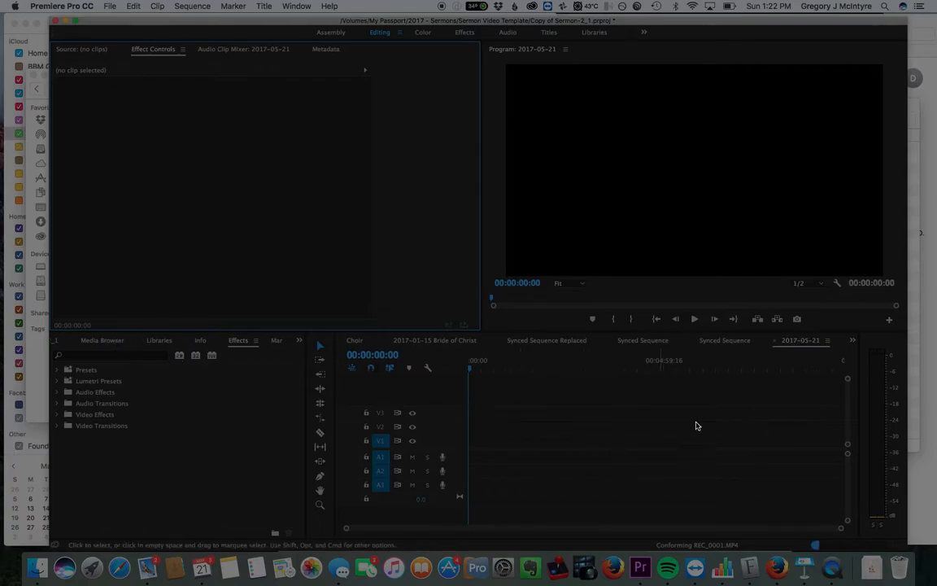
# - Close all the older sequences in the timeline, keeping only 2017-05-21 open
pyautogui.click(722, 343)
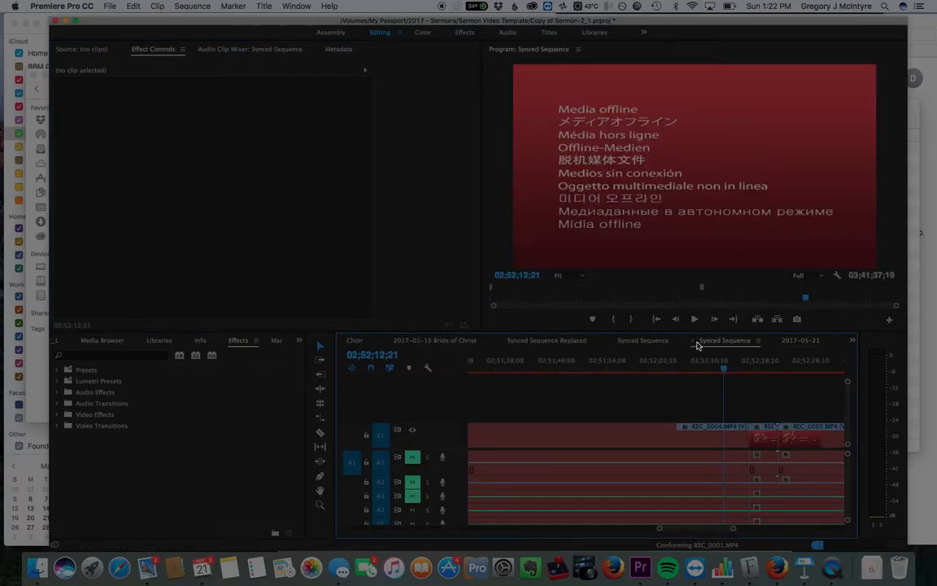
pyautogui.click(693, 340)
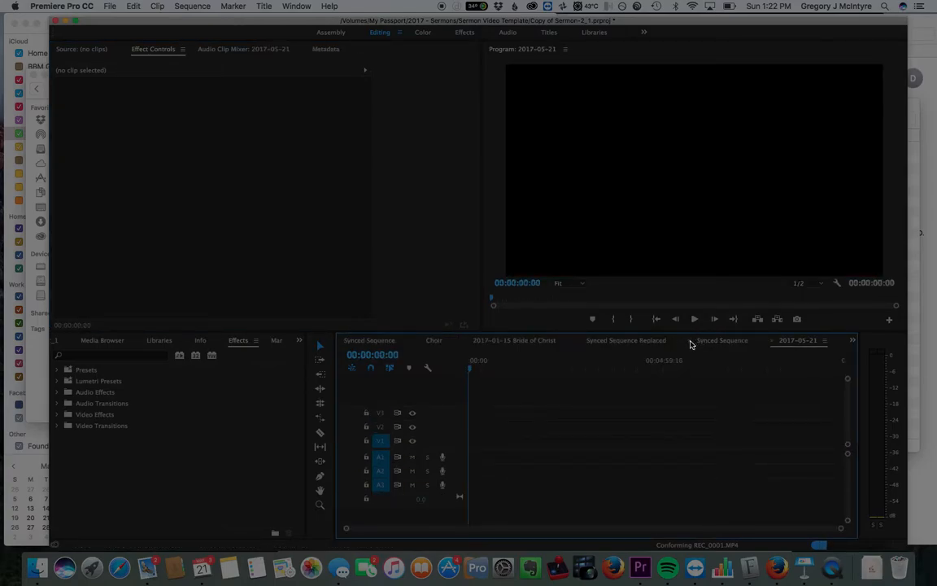
pyautogui.click(690, 343)
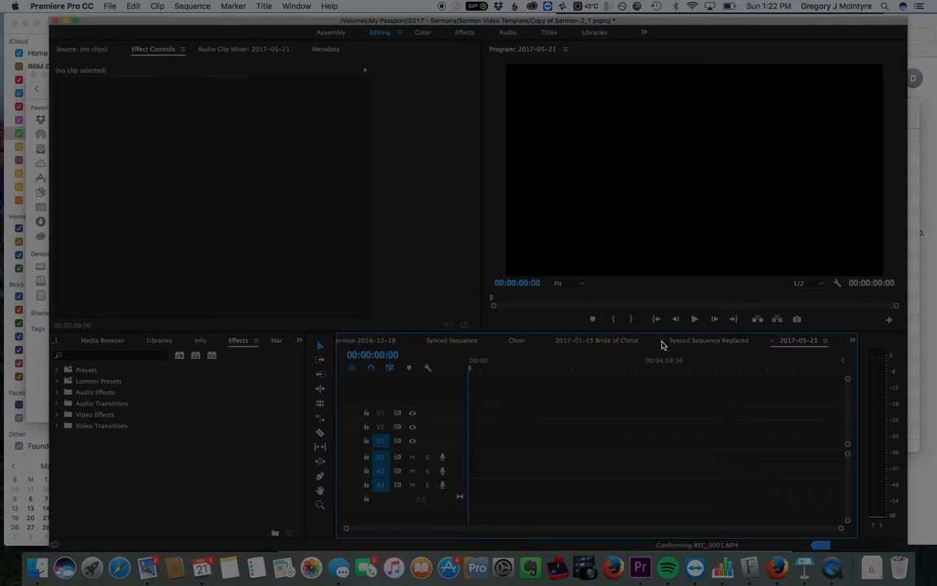
pyautogui.click(668, 343)
pyautogui.click(638, 343)
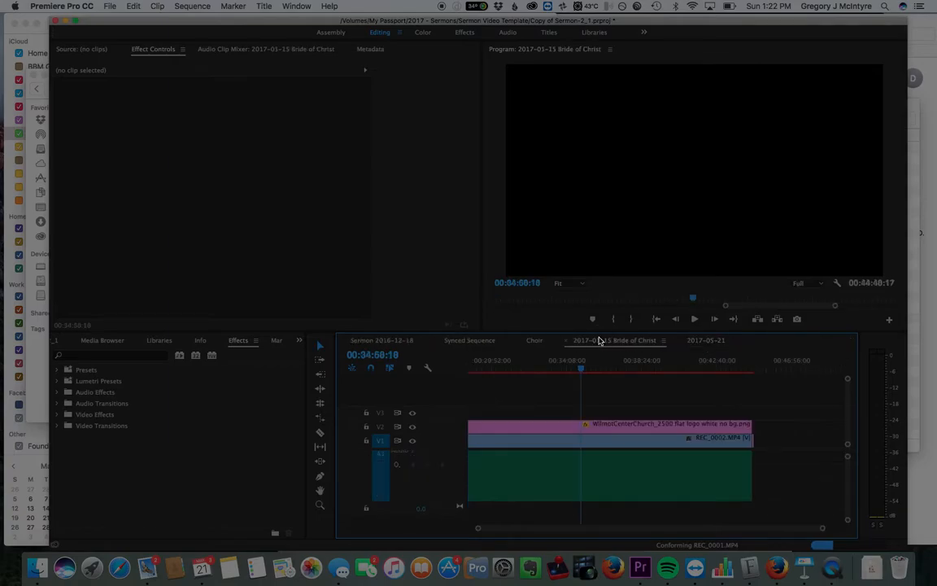
pyautogui.click(567, 343)
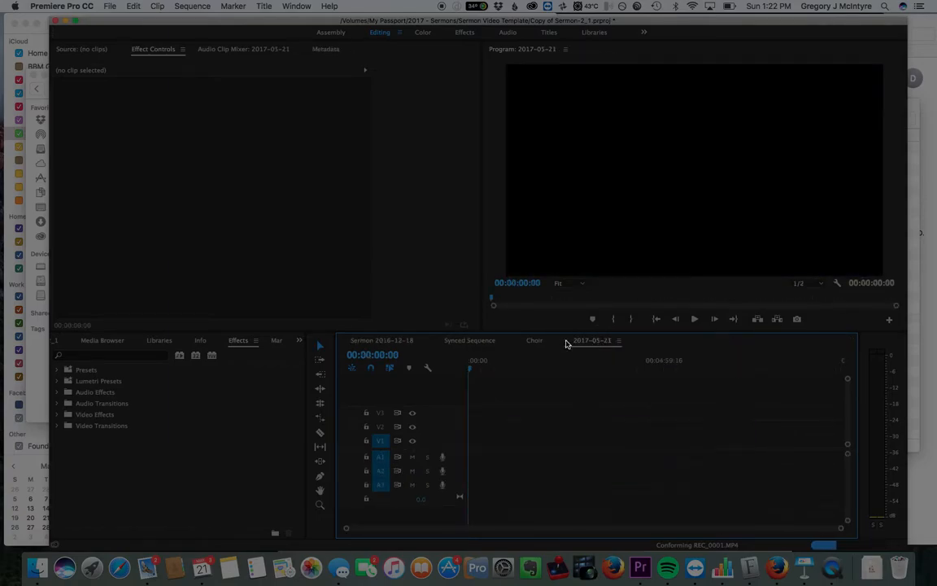
pyautogui.click(519, 341)
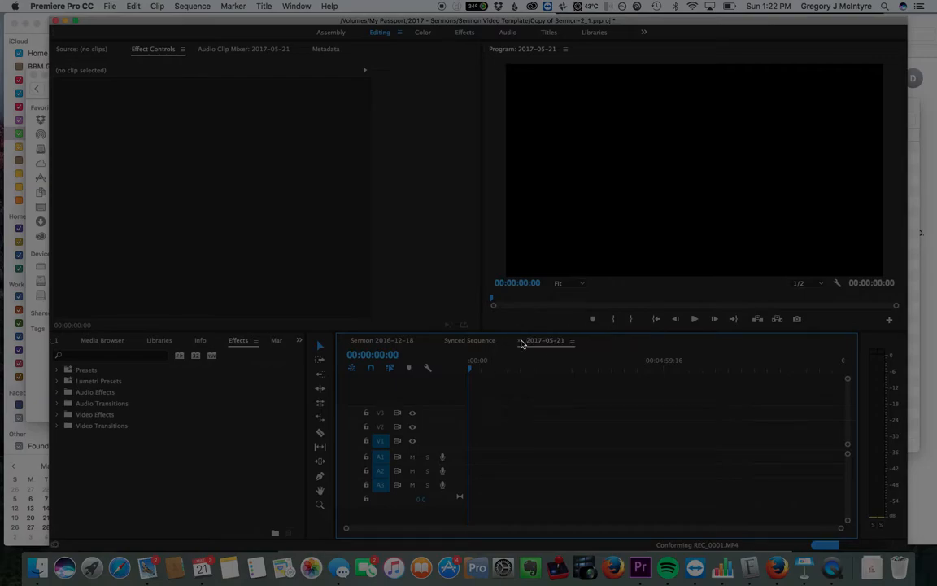
pyautogui.click(476, 341)
pyautogui.click(439, 342)
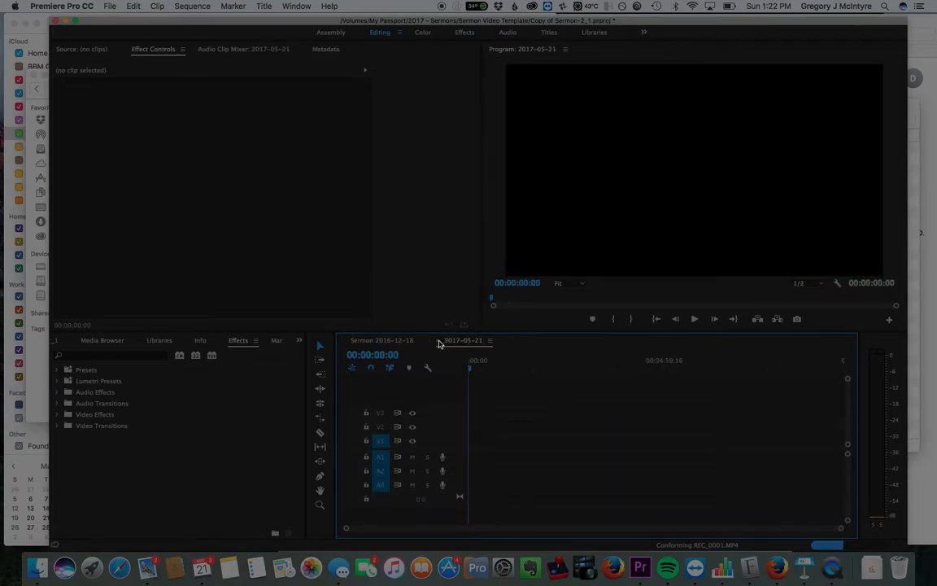
pyautogui.click(384, 341)
pyautogui.click(343, 342)
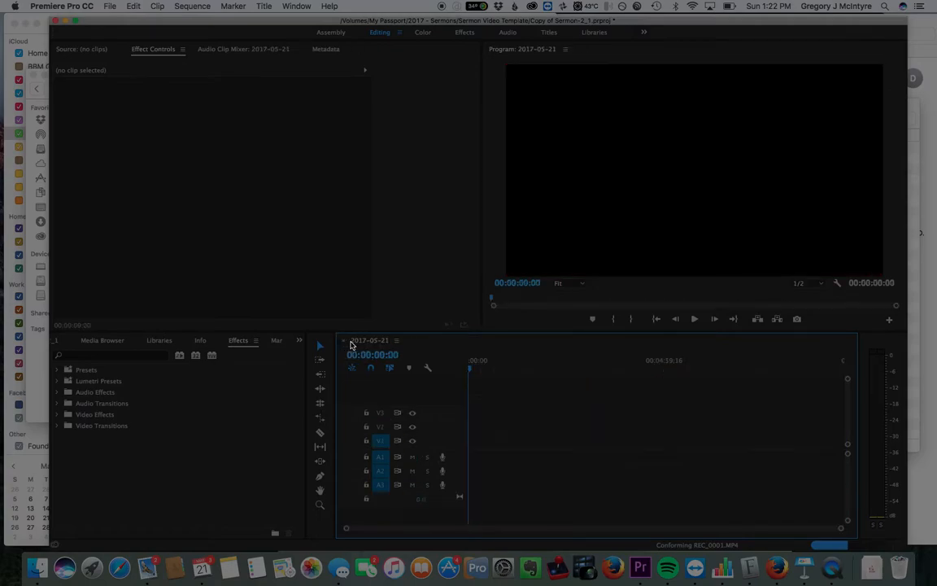
# - Find the white Wilmot Centre church logo among the project media and place it on track V2 at the start of the sequence
pyautogui.scroll(3, 134, 345)
pyautogui.click(133, 345)
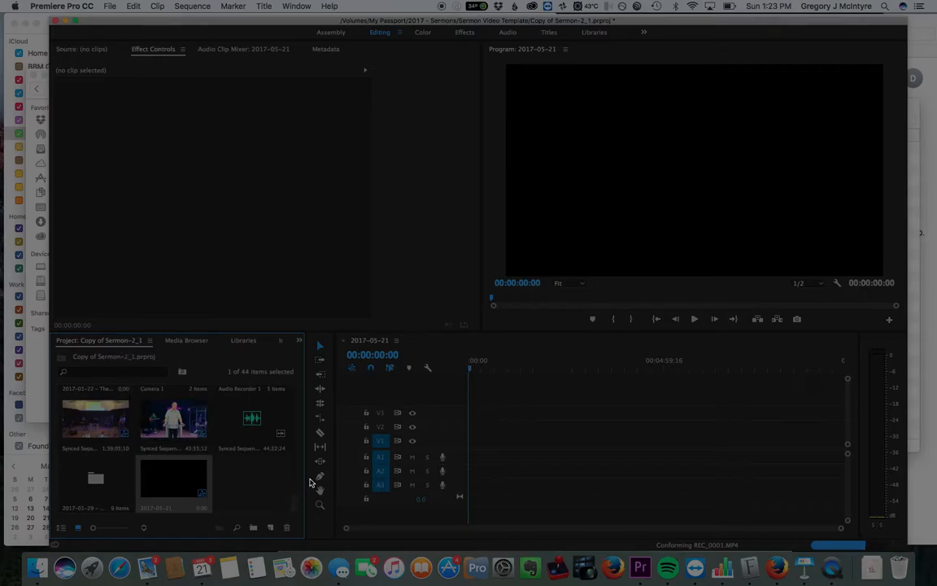
pyautogui.moveTo(307, 478); pyautogui.dragTo(333, 474)
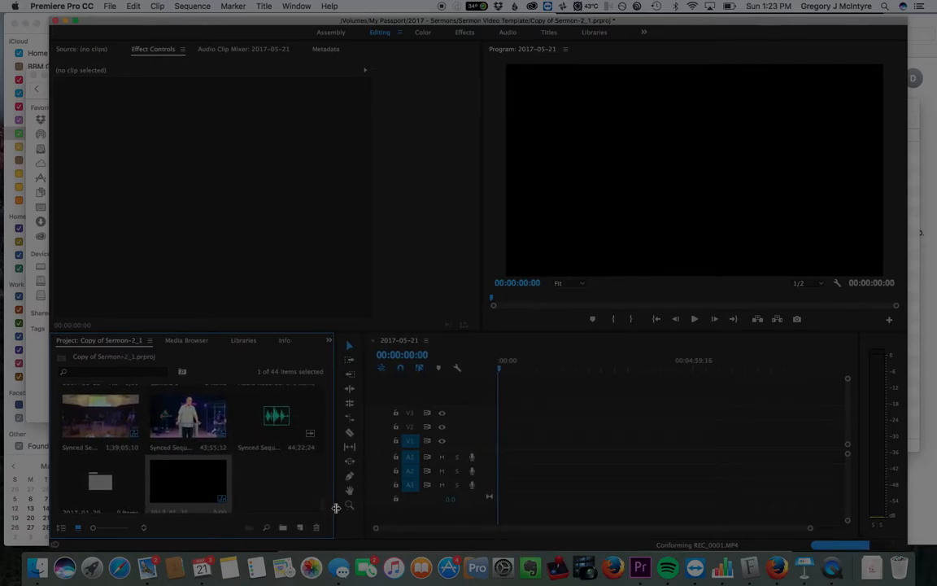
pyautogui.scroll(-1, 267, 466)
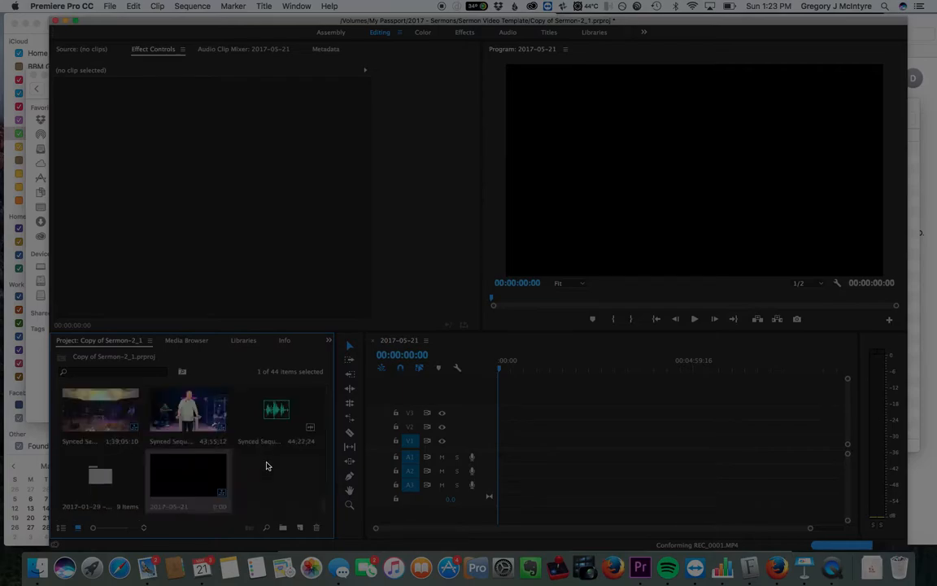
pyautogui.moveTo(315, 502); pyautogui.dragTo(323, 397)
pyautogui.click(273, 449)
pyautogui.moveTo(270, 449); pyautogui.dragTo(504, 427)
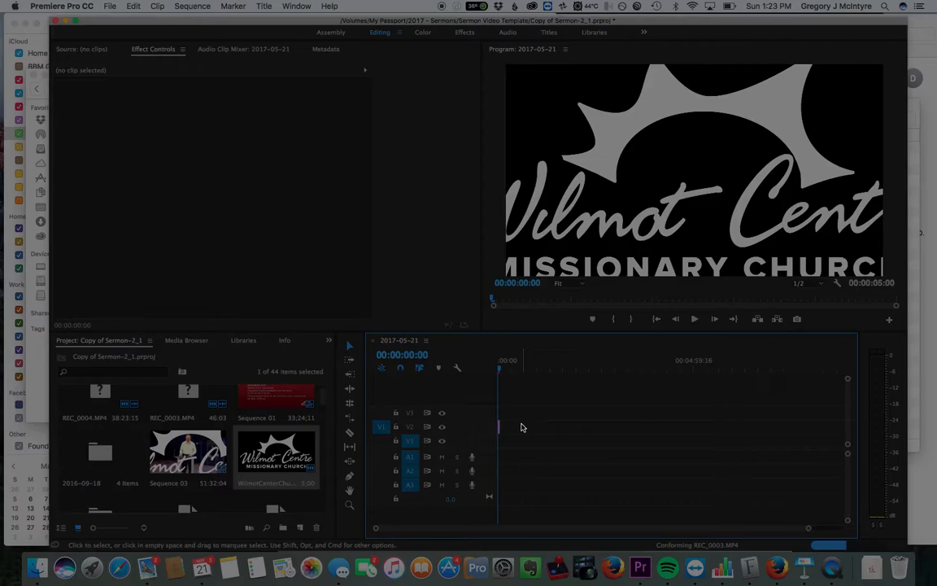
# - Set the scale of the church logo clip on V2 to 10
pyautogui.scroll(5, 527, 409)
pyautogui.scroll(-6, 527, 409)
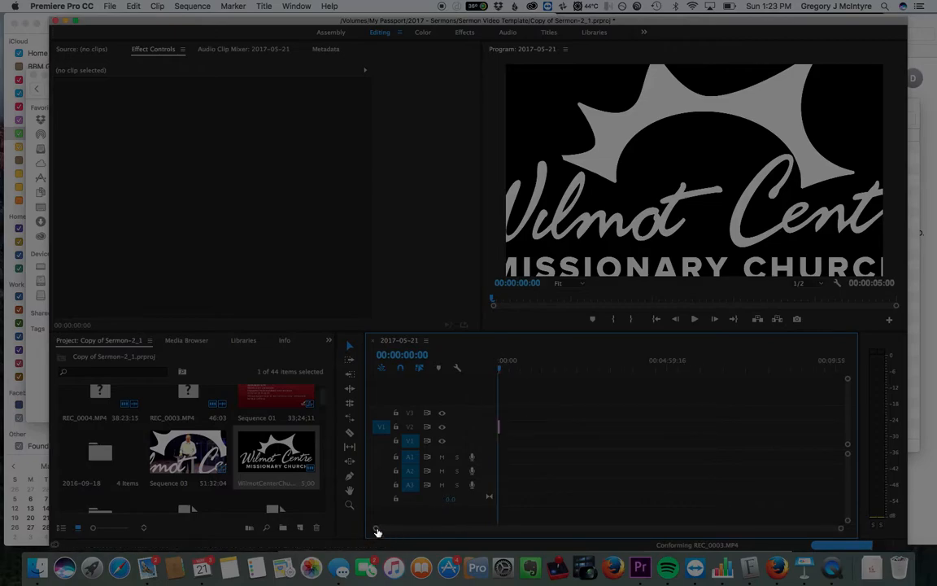
pyautogui.moveTo(376, 531); pyautogui.dragTo(527, 527)
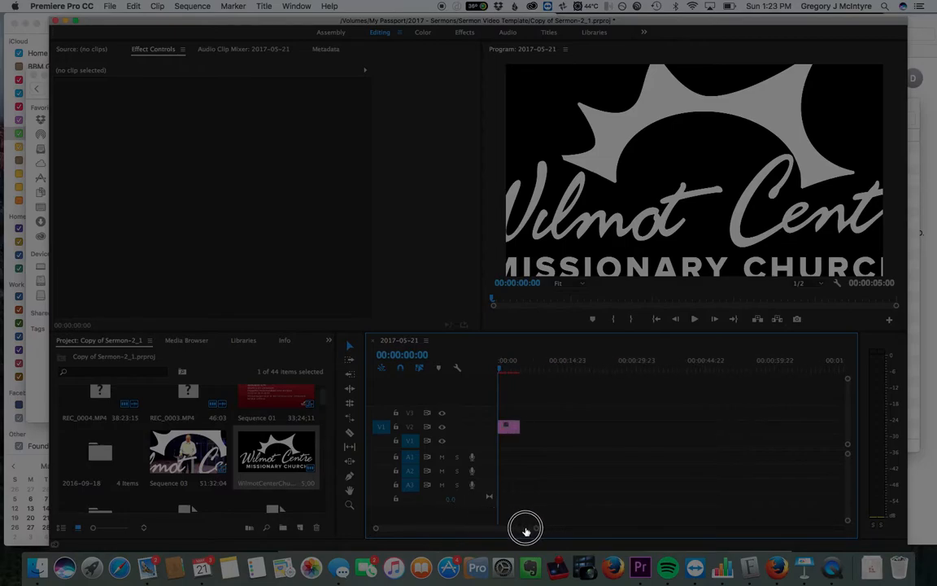
pyautogui.click(509, 426)
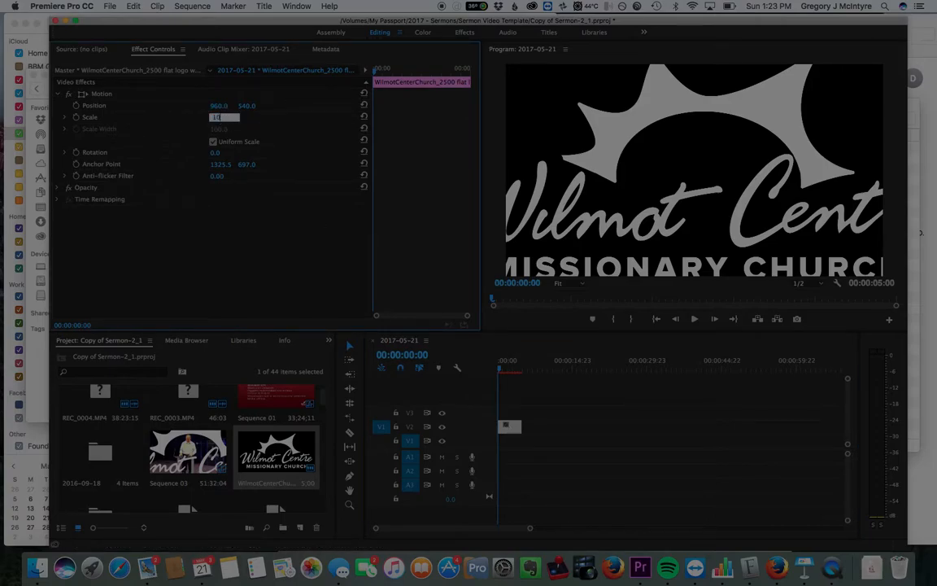
pyautogui.press('Return')
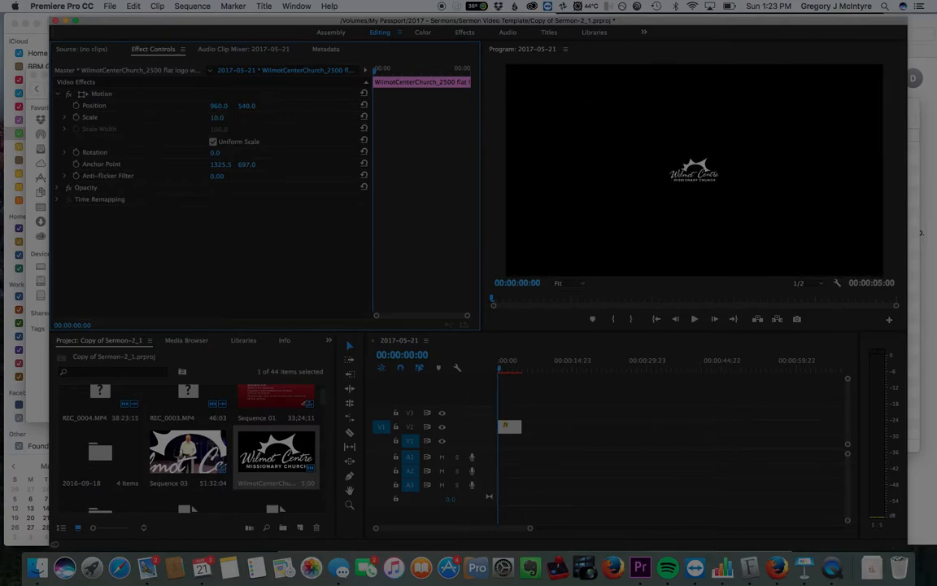
# - Move the logo into the lower-right corner of the video frame by setting its position to 1745, 990
pyautogui.click(219, 116)
pyautogui.click(224, 107)
pyautogui.click(211, 98)
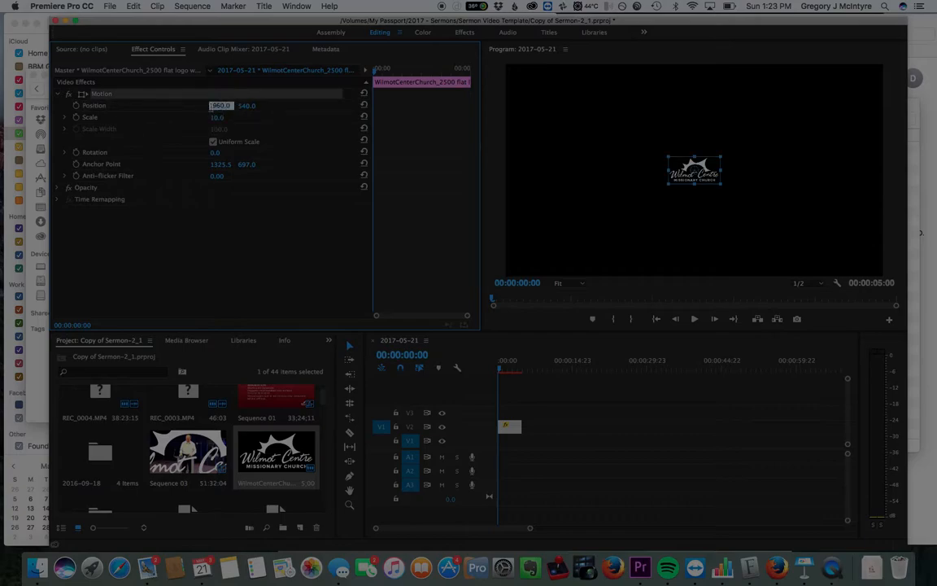
pyautogui.click(206, 109)
pyautogui.moveTo(219, 106); pyautogui.dragTo(858, 106)
pyautogui.click(221, 106)
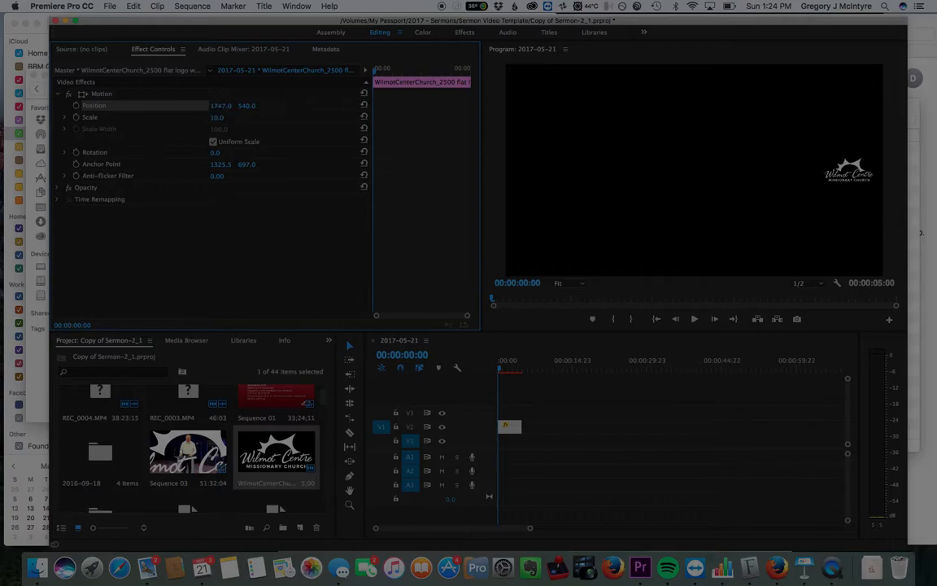
pyautogui.write('17')
pyautogui.press('Return')
pyautogui.moveTo(246, 105); pyautogui.dragTo(348, 106)
pyautogui.click(247, 106)
pyautogui.write('990')
pyautogui.press('Return')
pyautogui.click(220, 106)
pyautogui.click(317, 247)
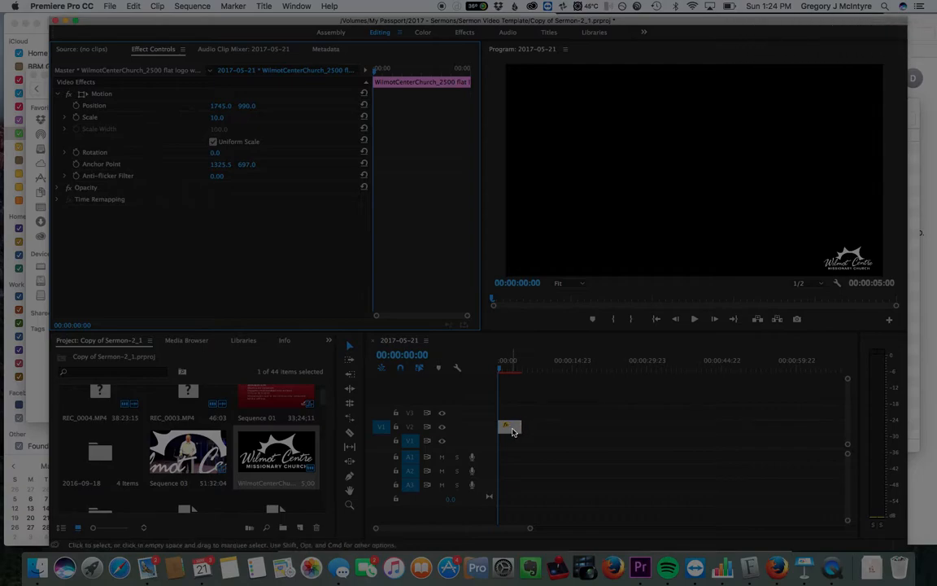
# - Extend the logo clip on V2 to about 5 minutes 45 seconds and briefly play the start of the sequence
pyautogui.click(349, 347)
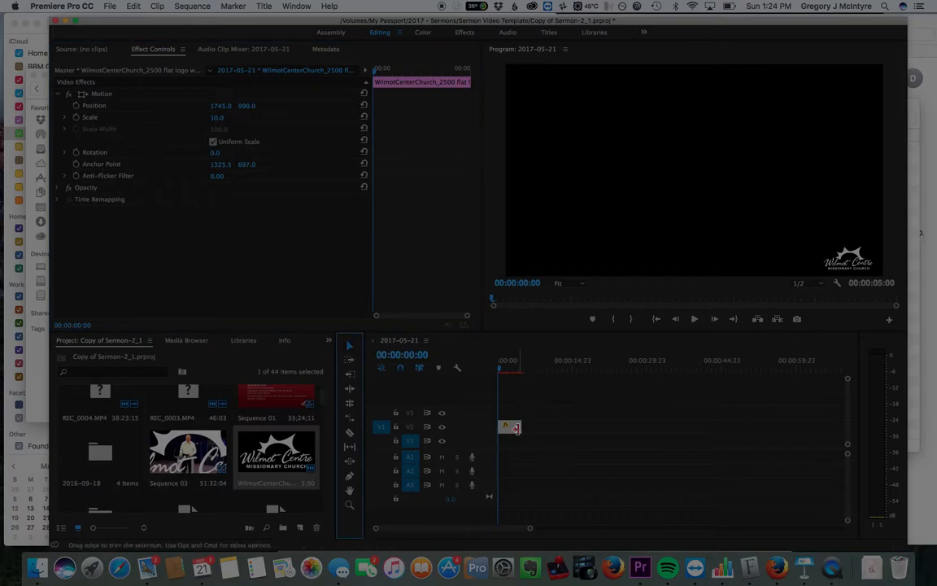
pyautogui.click(519, 427)
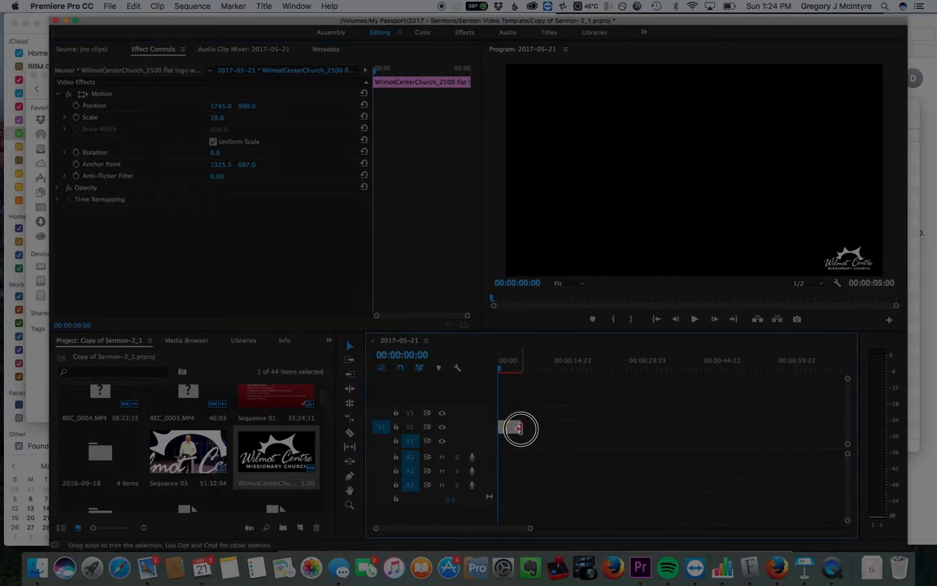
pyautogui.moveTo(518, 427); pyautogui.dragTo(843, 424)
pyautogui.scroll(-6, 761, 431)
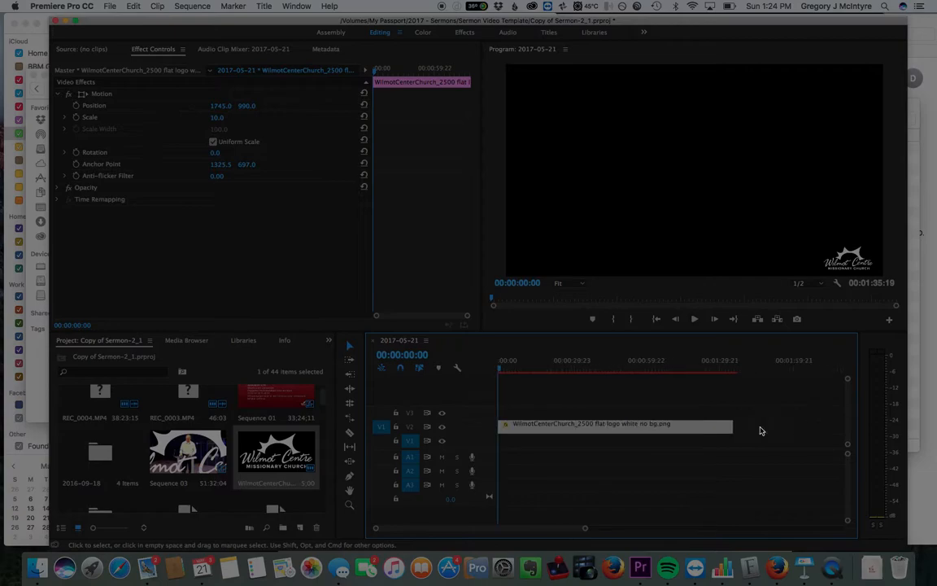
pyautogui.scroll(-3, 761, 430)
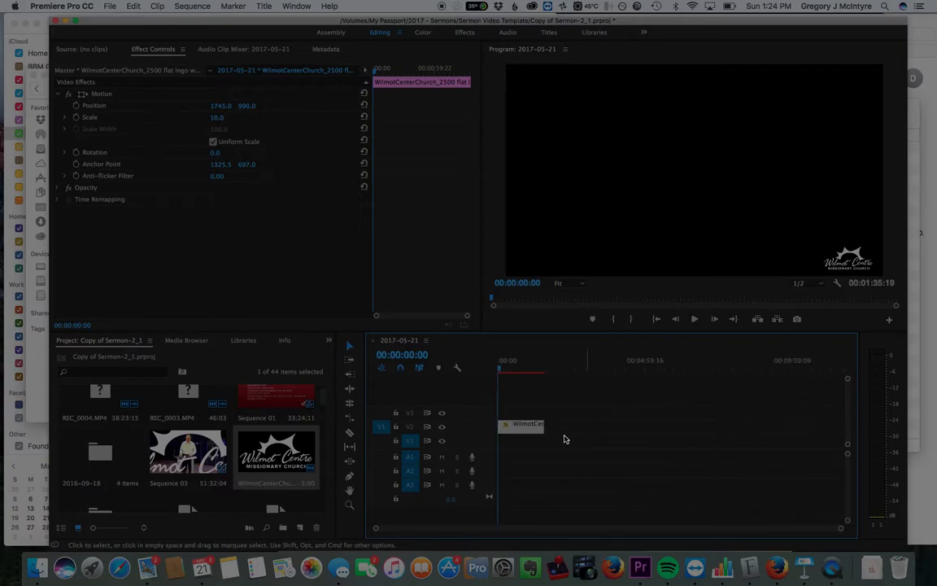
pyautogui.moveTo(545, 424); pyautogui.dragTo(665, 424)
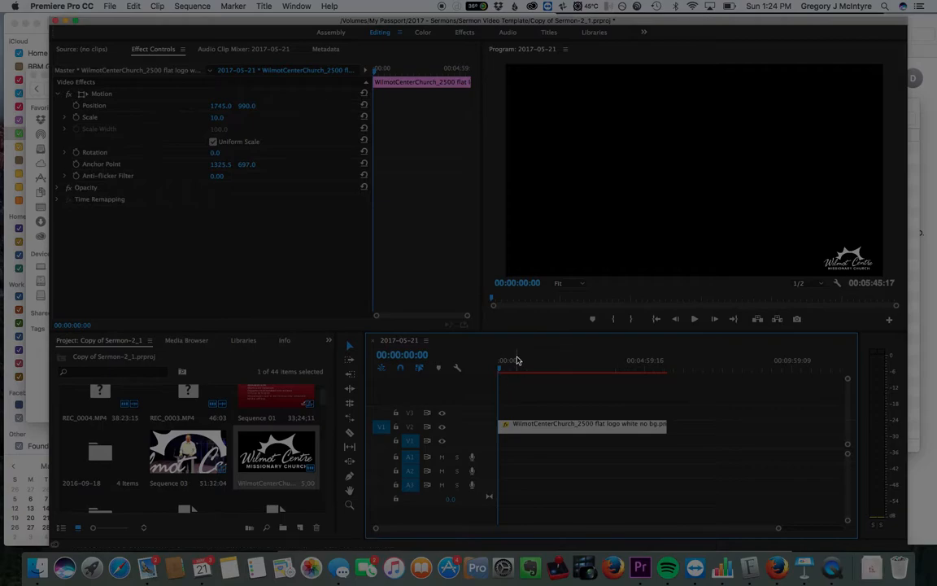
pyautogui.press('space')
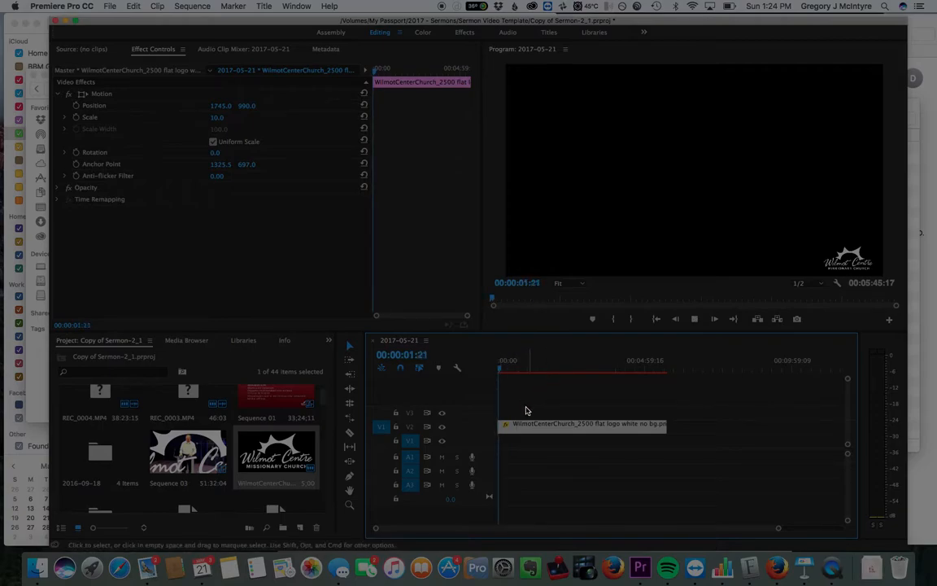
pyautogui.press('space')
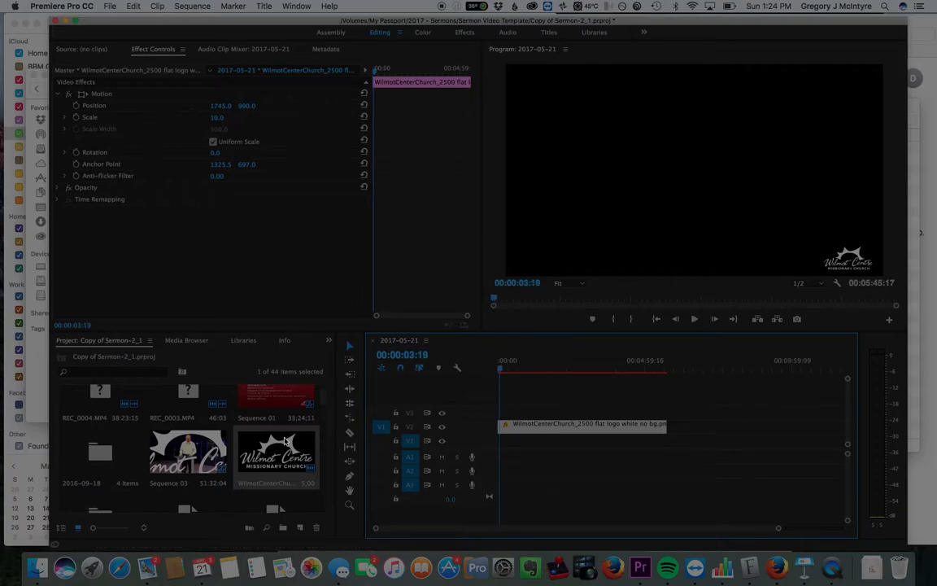
# - Browse the import files on the My Passport drive to WCMC's Sermons 2017 folder to locate the recordings, closing without importing
pyautogui.scroll(2, 240, 470)
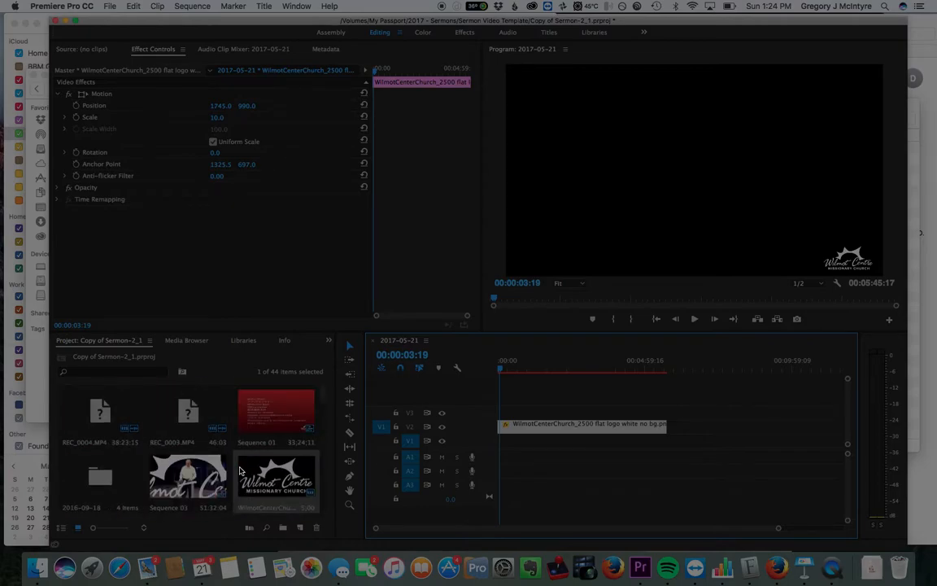
pyautogui.click(110, 7)
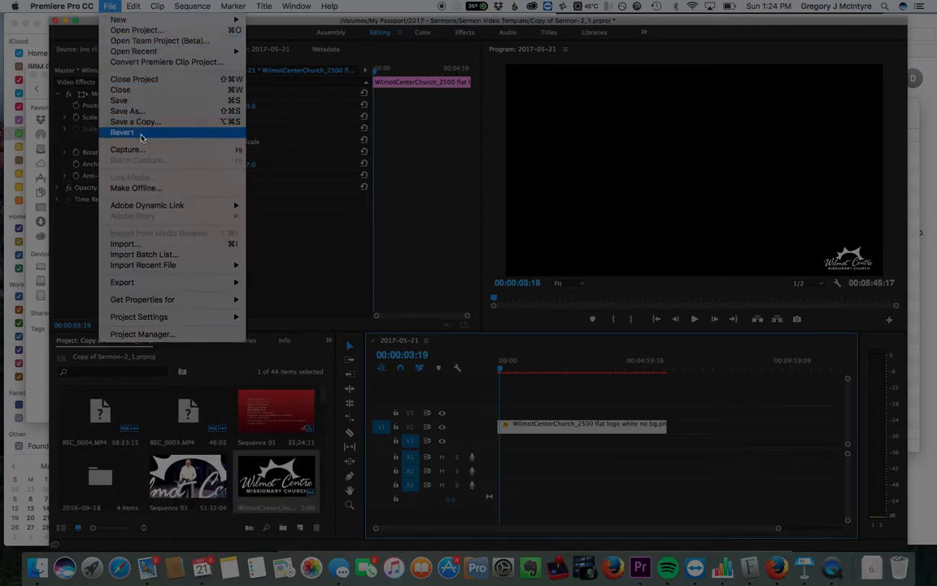
pyautogui.click(172, 244)
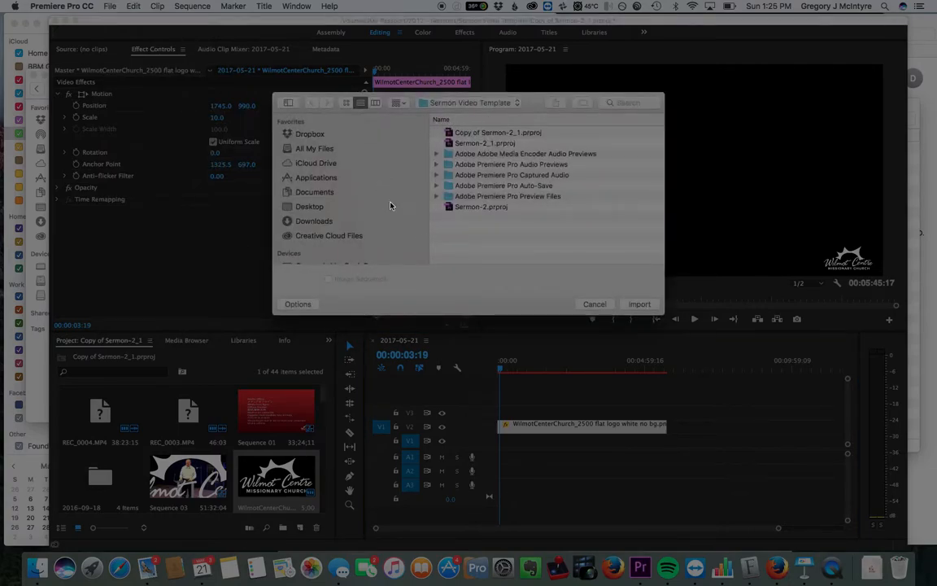
pyautogui.scroll(-3, 350, 227)
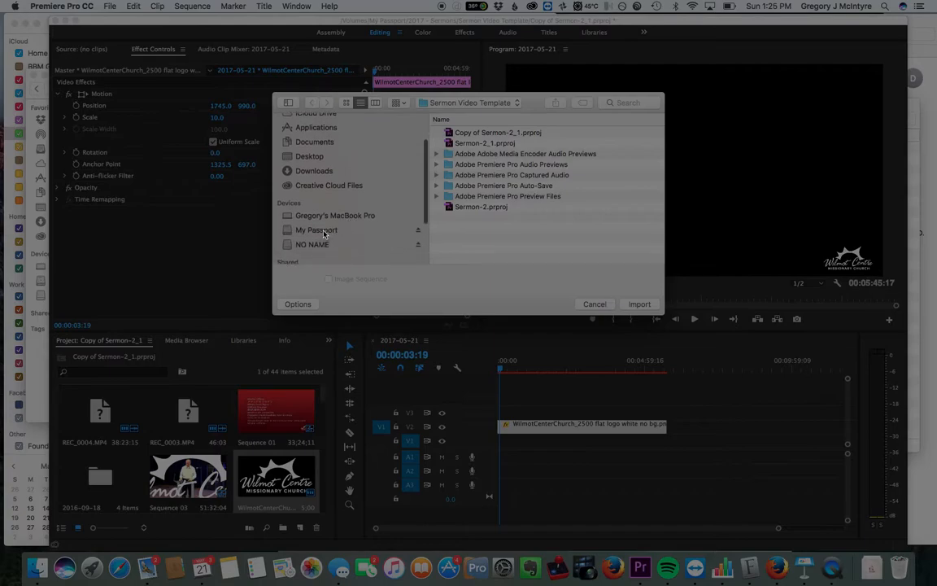
pyautogui.click(330, 231)
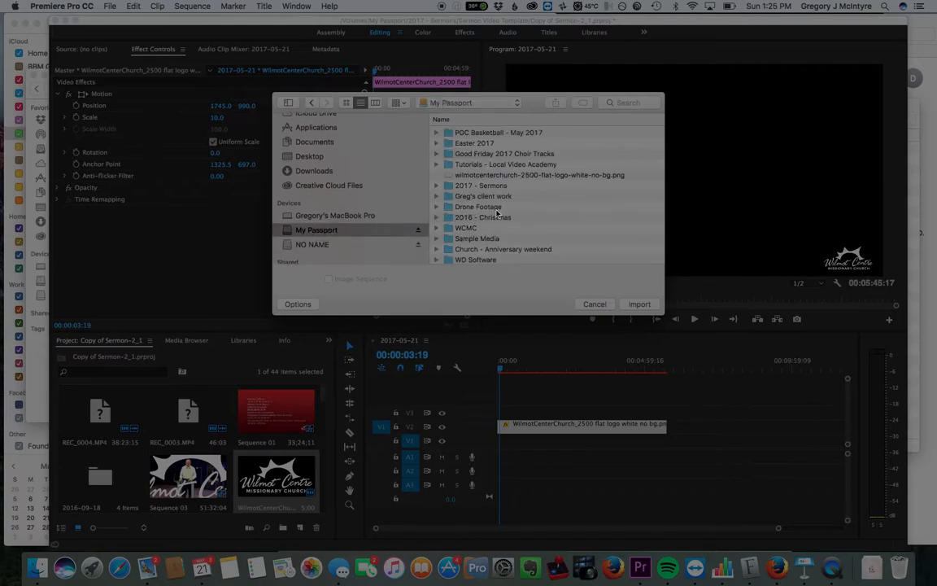
pyautogui.scroll(-1, 502, 218)
pyautogui.scroll(-1, 502, 217)
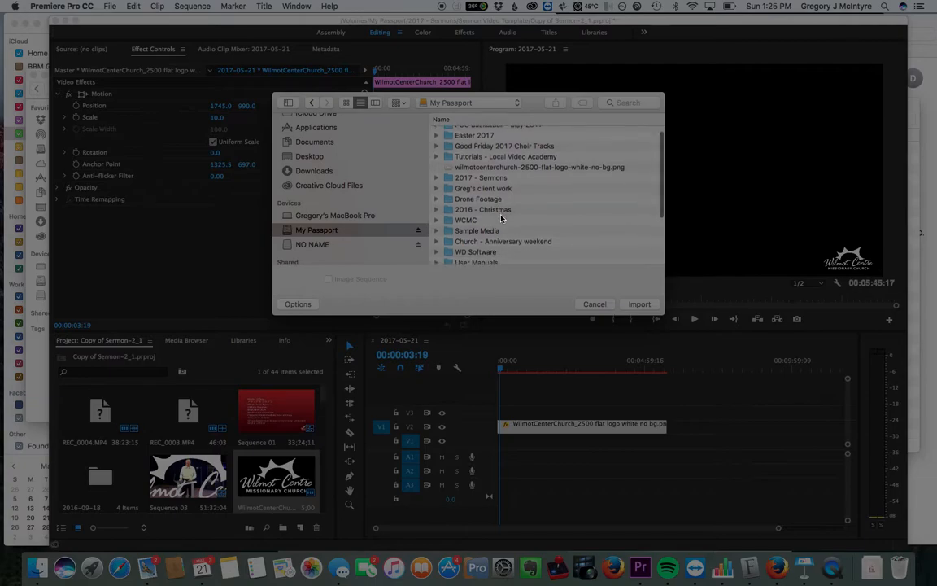
pyautogui.scroll(-1, 502, 218)
pyautogui.doubleClick(471, 210)
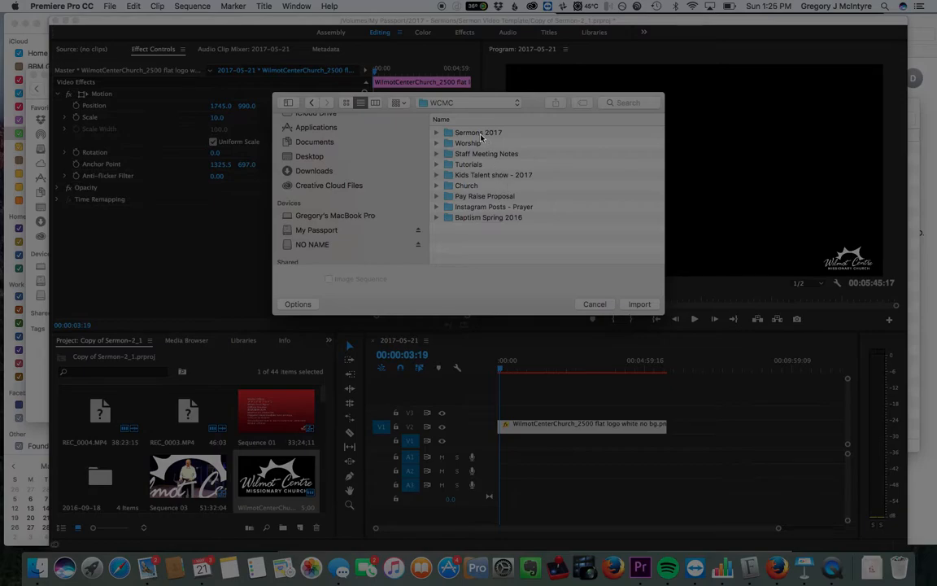
pyautogui.doubleClick(478, 133)
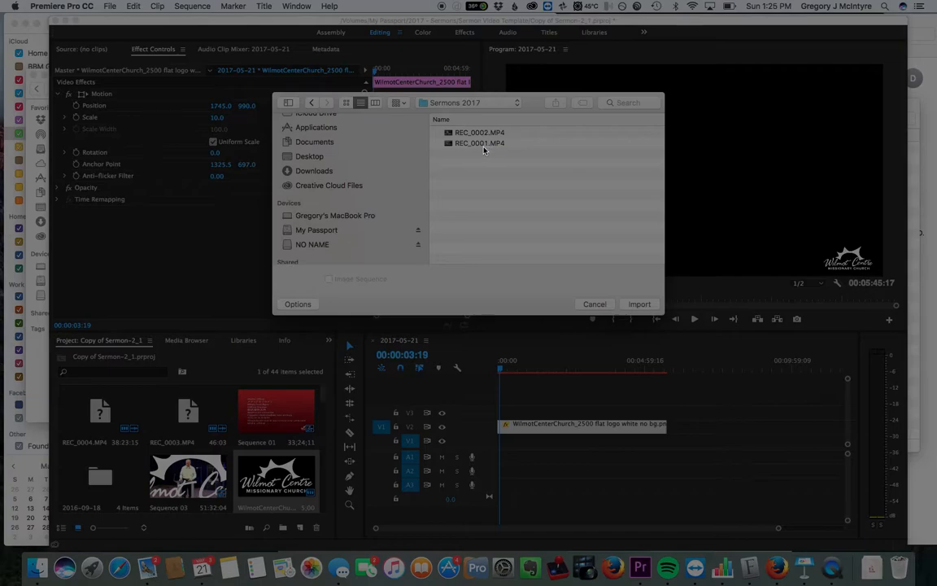
pyautogui.click(466, 103)
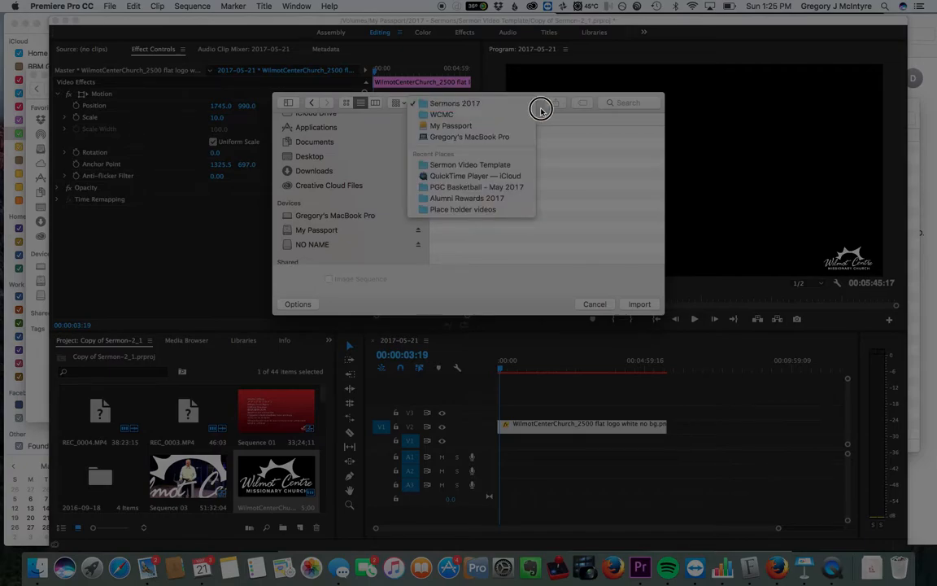
pyautogui.click(538, 125)
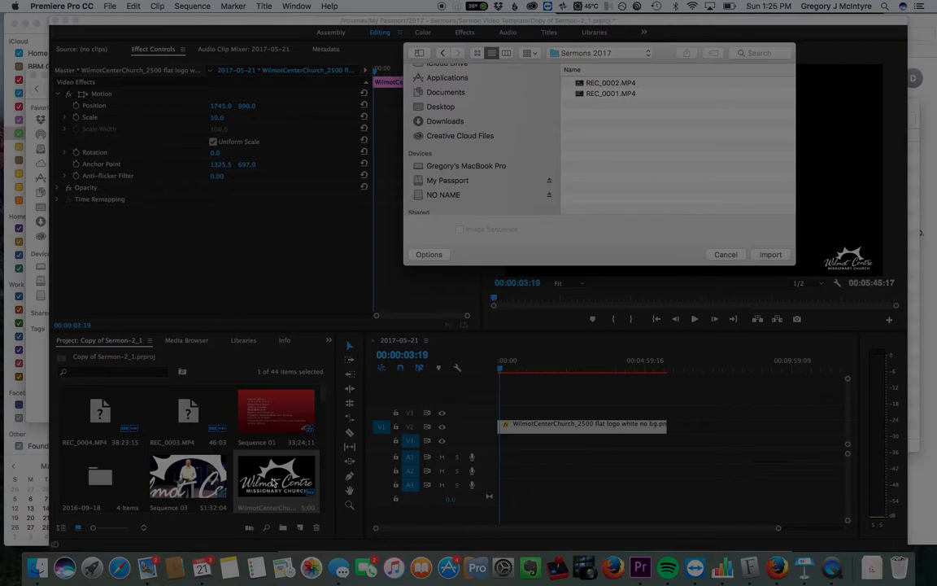
pyautogui.click(725, 254)
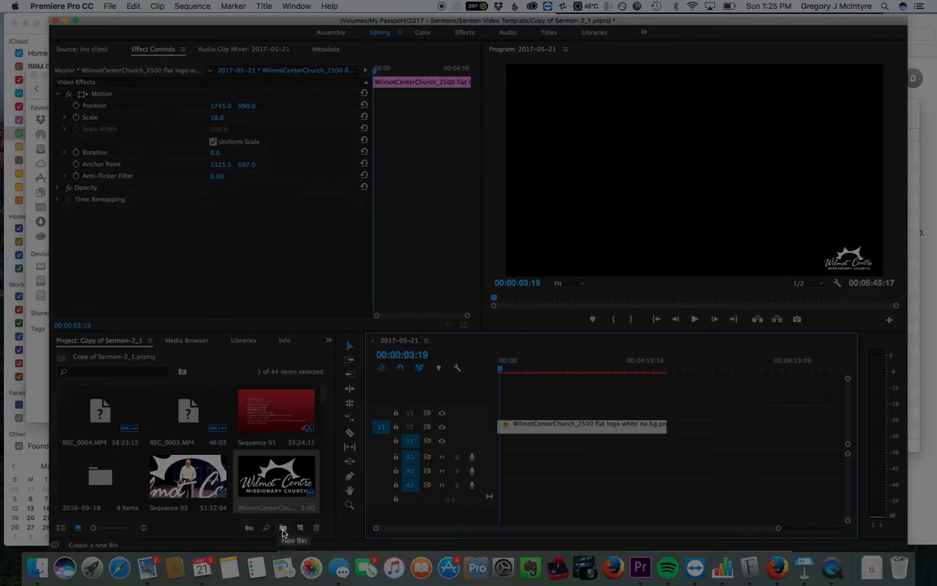
# - Create a new project bin named 2017-05-21
pyautogui.click(284, 532)
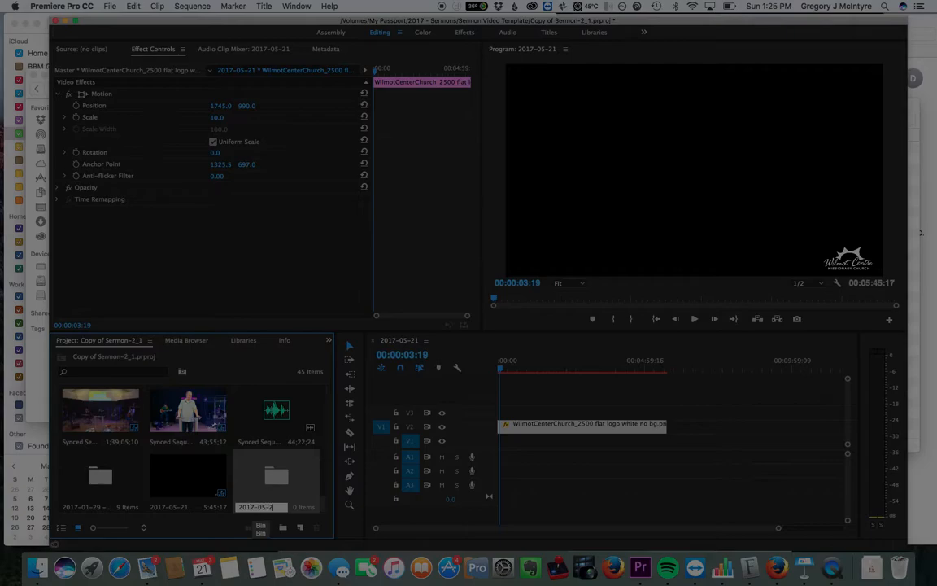
pyautogui.press('Return')
pyautogui.press('Return')
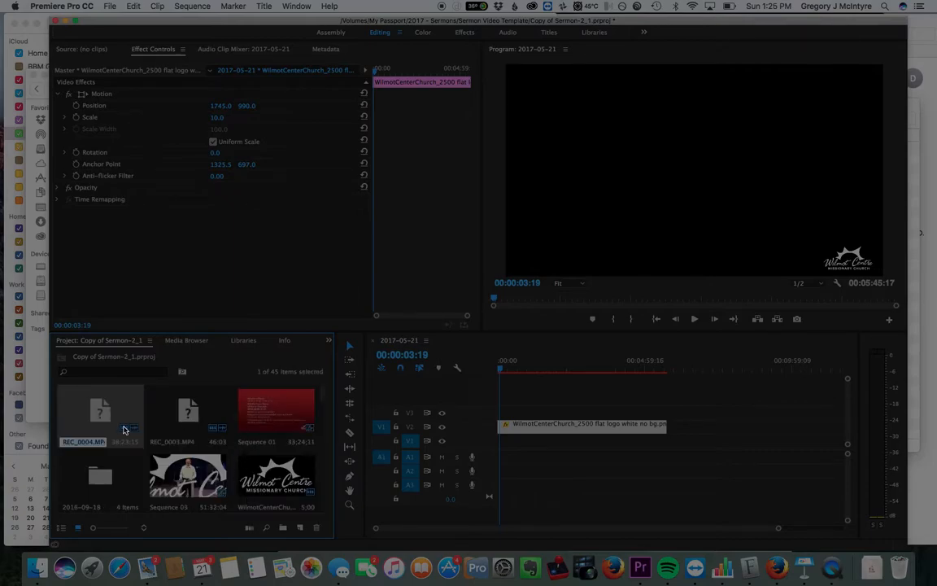
# - Open the 2017-05-21 bin and import REC_0001.MP4 and REC_0002.MP4 from the Sermons 2017 folder into it
pyautogui.moveTo(323, 396); pyautogui.dragTo(324, 517)
pyautogui.click(277, 479)
pyautogui.doubleClick(278, 478)
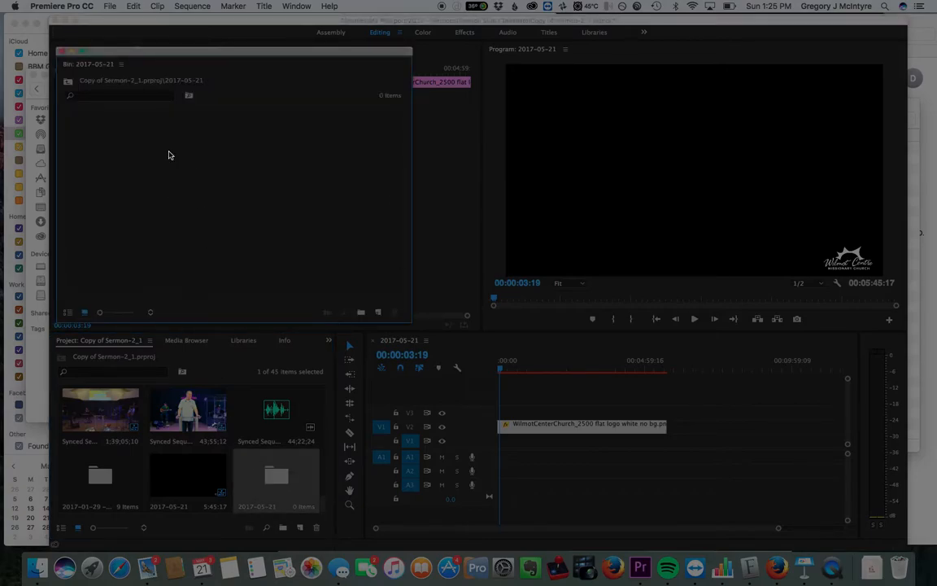
pyautogui.click(110, 6)
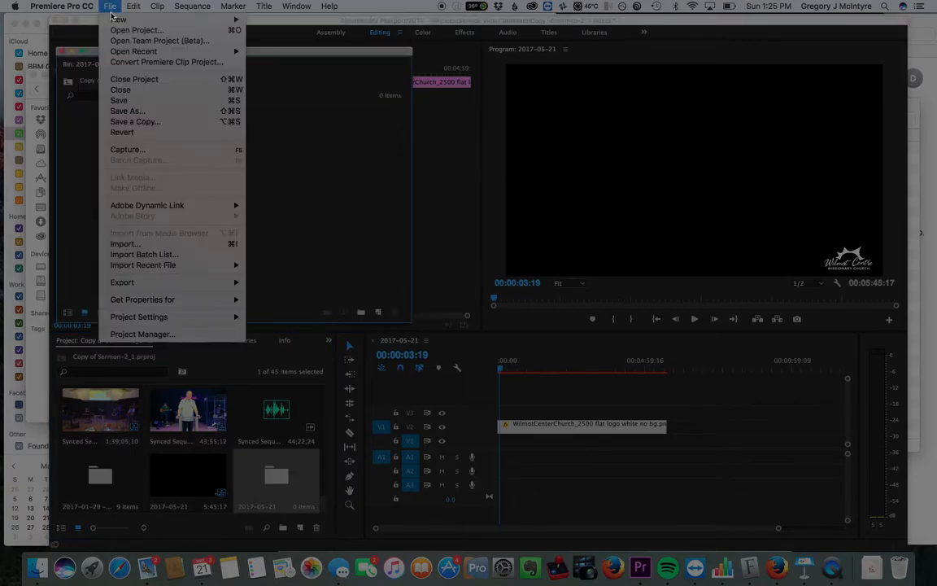
pyautogui.click(163, 244)
pyautogui.click(495, 133)
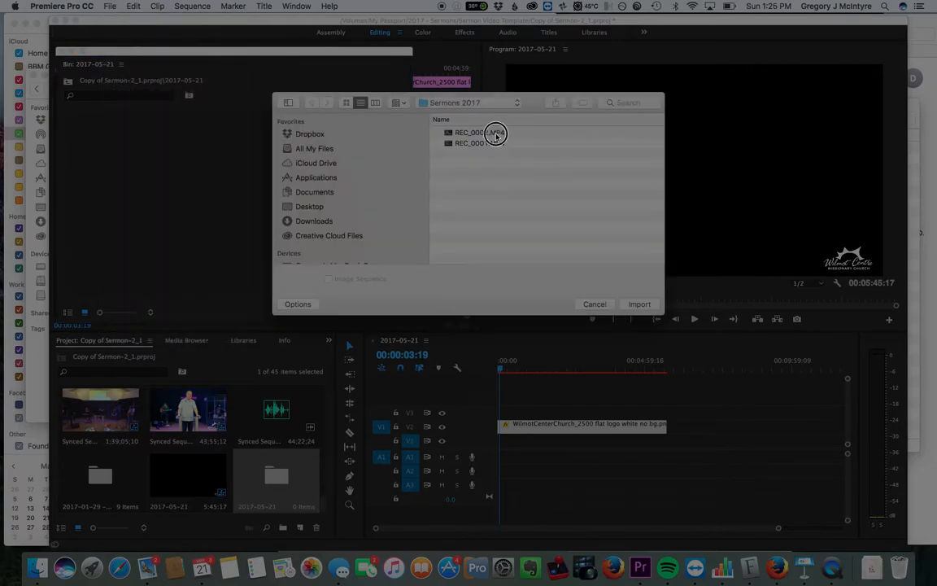
pyautogui.keyDown('shift'); pyautogui.click(495, 144); pyautogui.keyUp('shift')
pyautogui.click(639, 304)
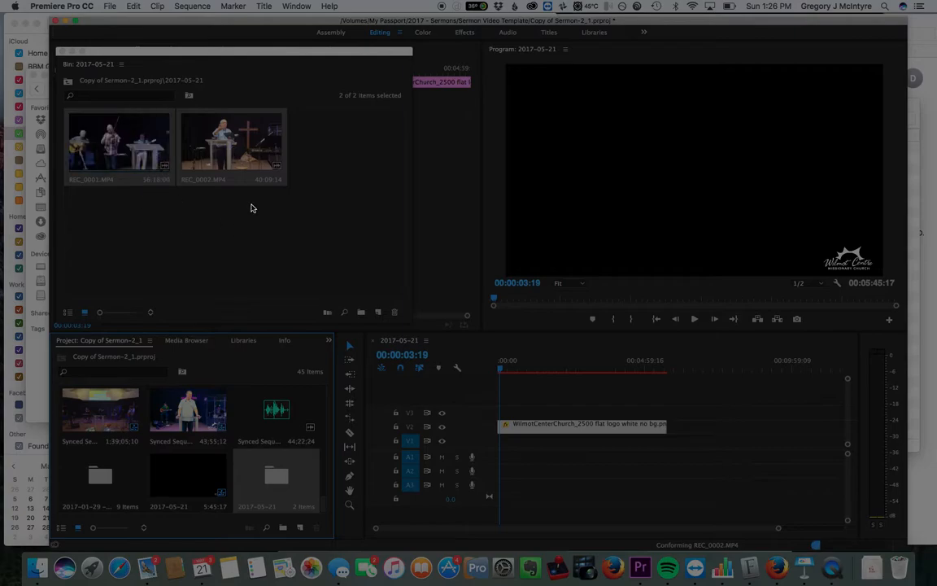
# - Move the floating 2017-05-21 bin window over the Program monitor and load REC_0001.MP4 in the Source monitor
pyautogui.click(142, 175)
pyautogui.moveTo(159, 69); pyautogui.dragTo(640, 60)
pyautogui.doubleClick(158, 259)
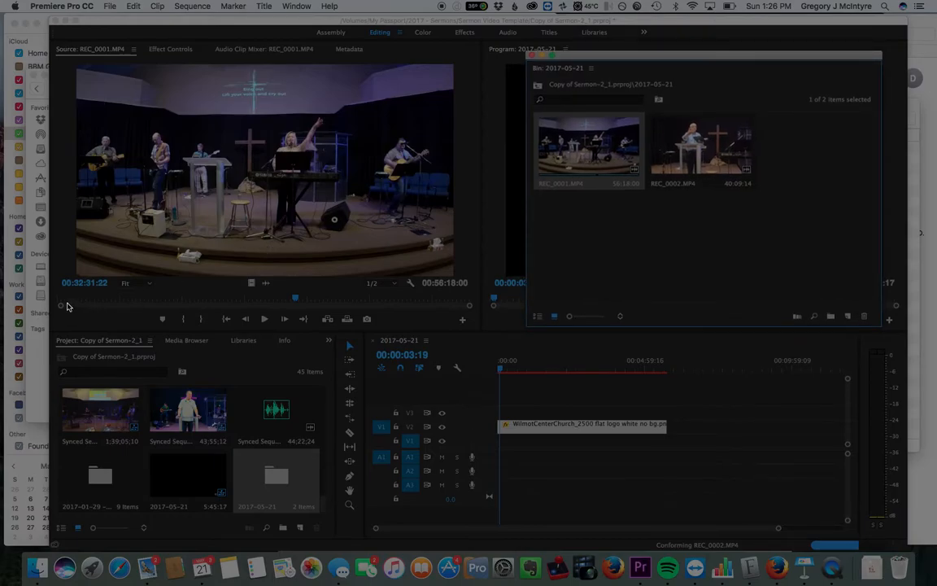
# - Scrub and play REC_0001.MP4 to find where the sermon begins, and mark an In point at 00:51:08:16
pyautogui.click(185, 215)
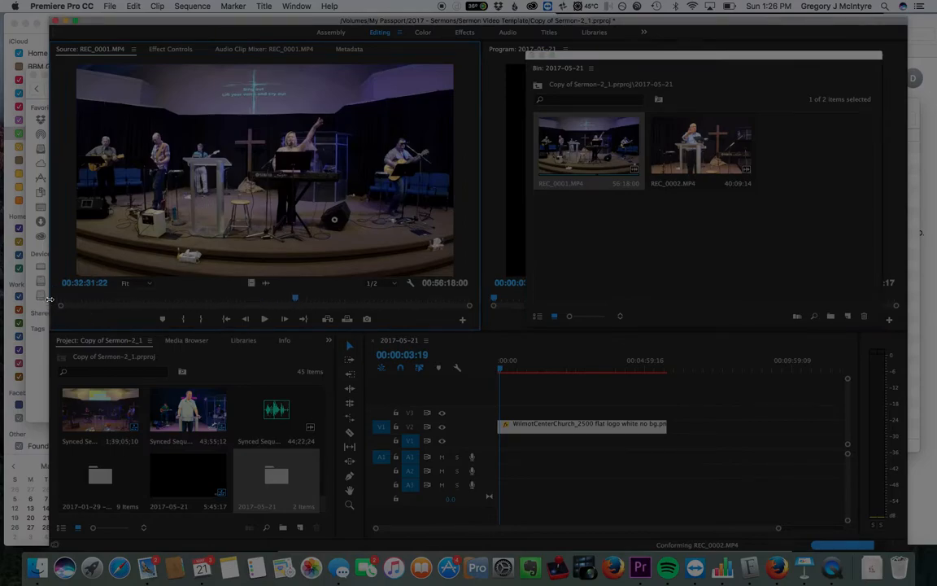
pyautogui.moveTo(295, 299); pyautogui.dragTo(423, 300)
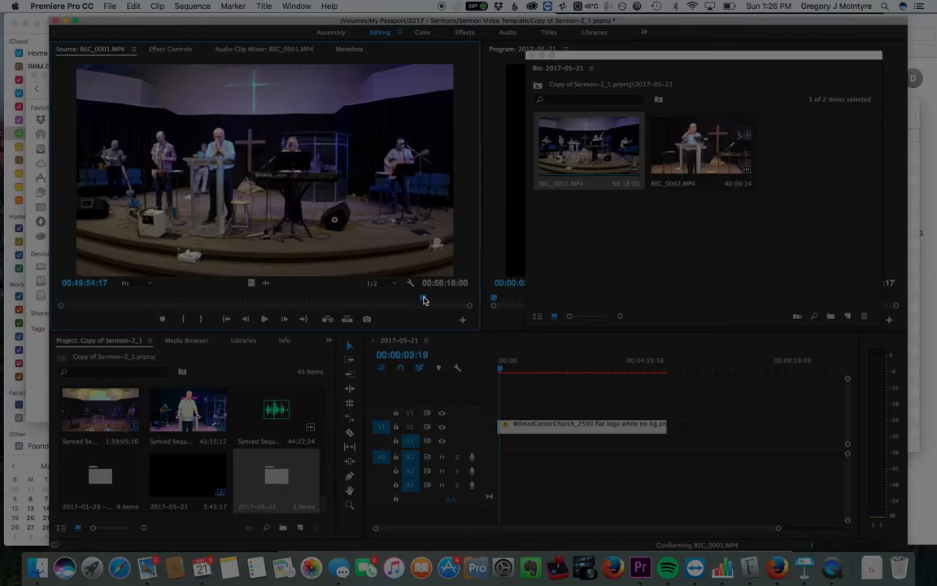
pyautogui.press('space')
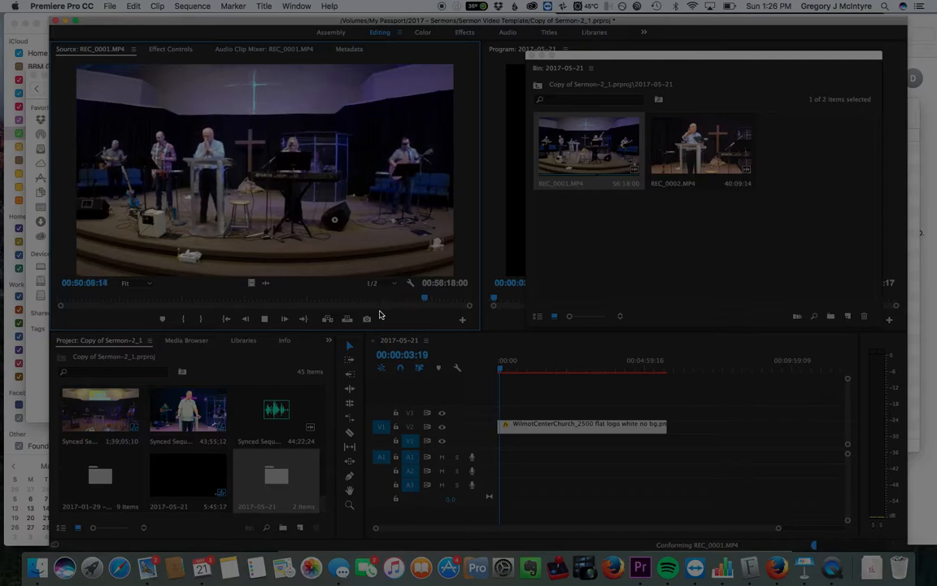
pyautogui.press('space')
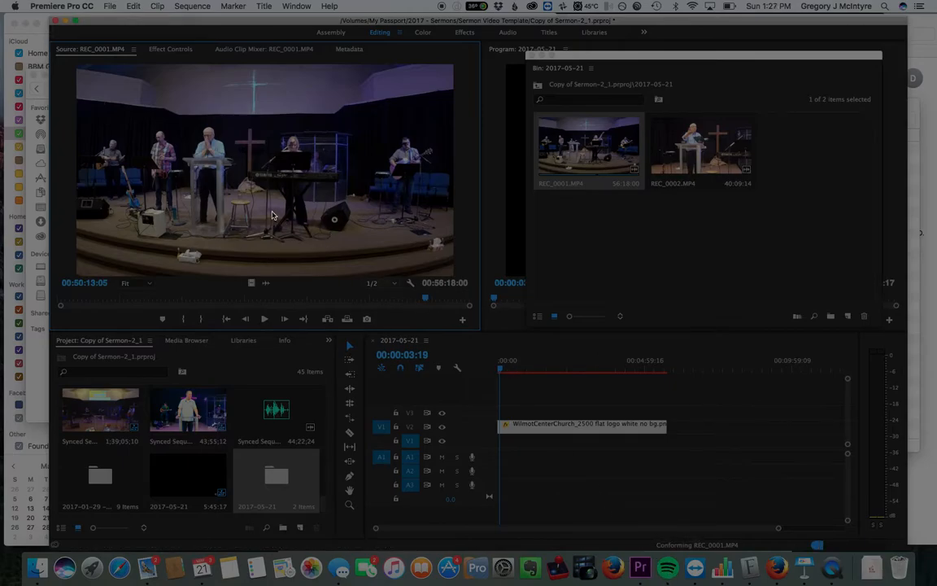
pyautogui.moveTo(425, 296); pyautogui.dragTo(432, 300)
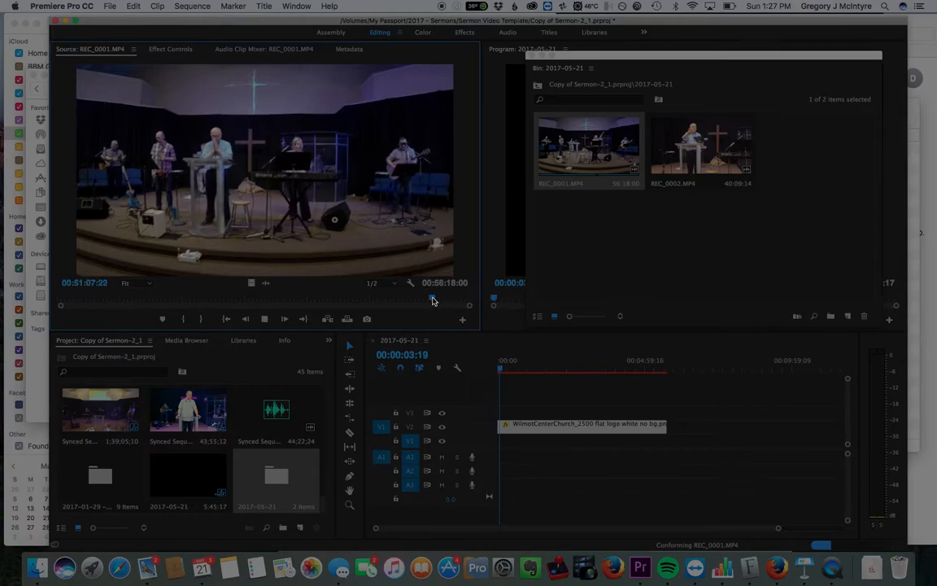
pyautogui.press('i')
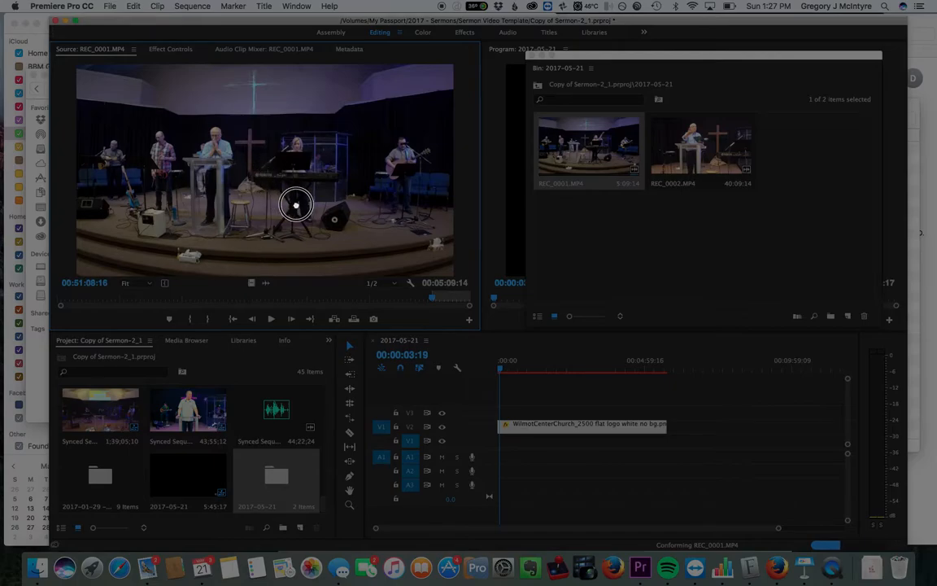
# - Place the marked part of REC_0001.MP4 at the start of track V1 with REC_0002.MP4 directly after it, and close the bin window
pyautogui.moveTo(458, 301); pyautogui.dragTo(498, 442)
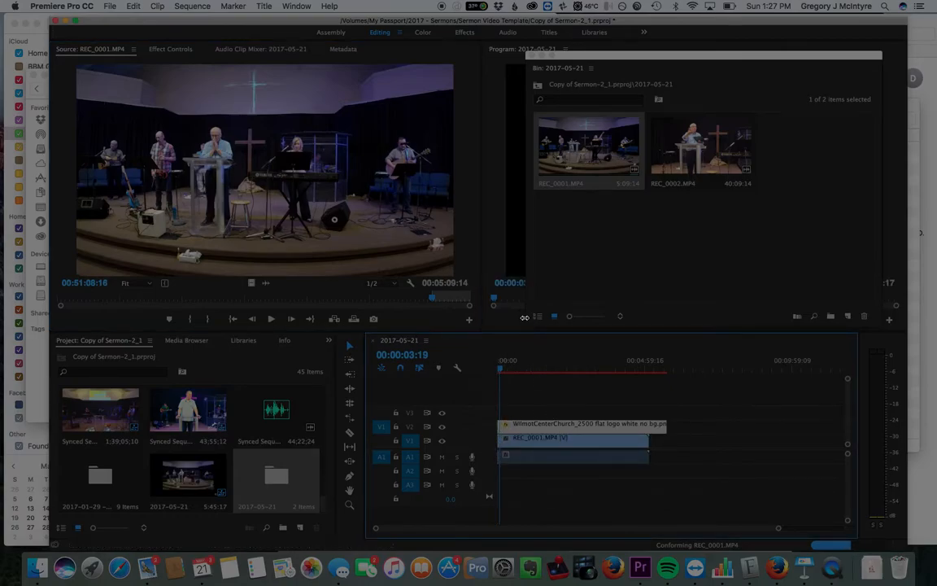
pyautogui.click(696, 136)
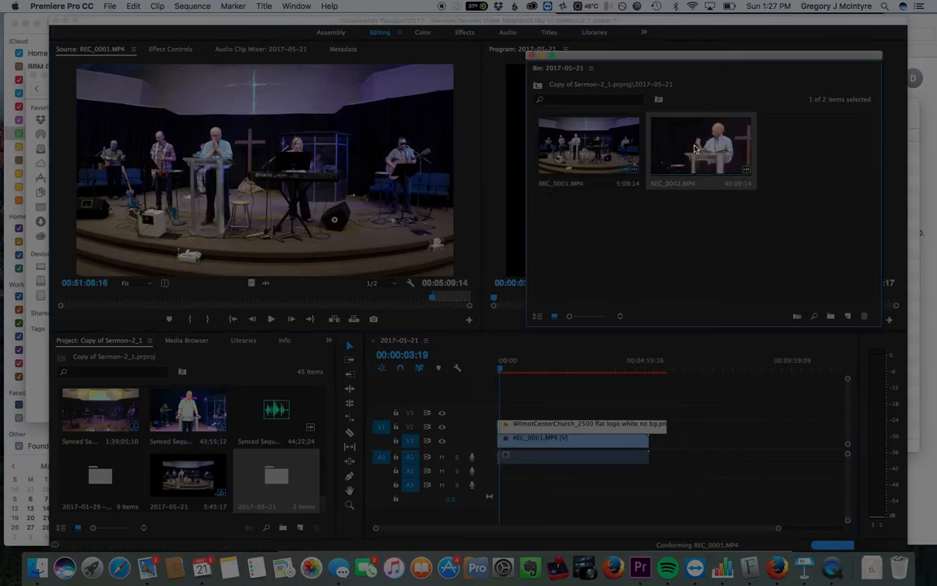
pyautogui.moveTo(679, 144); pyautogui.dragTo(650, 446)
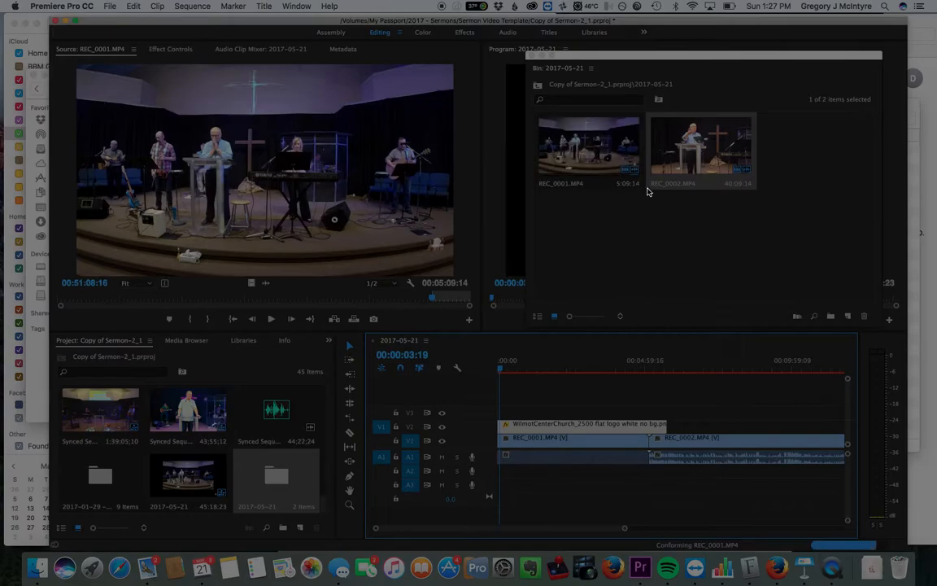
pyautogui.click(532, 56)
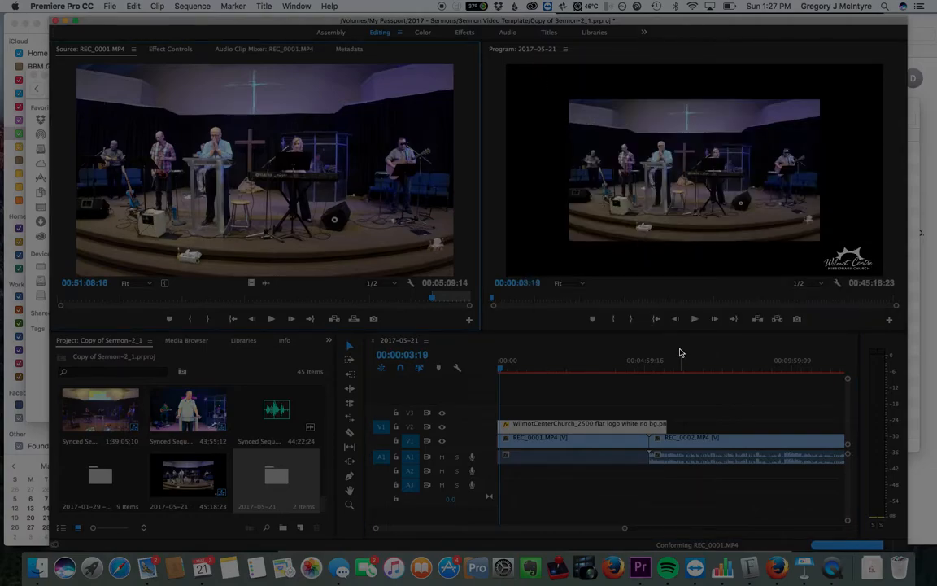
# - Play the sequence shortly before the join of the two recordings and again from its start to check the footage
pyautogui.click(638, 366)
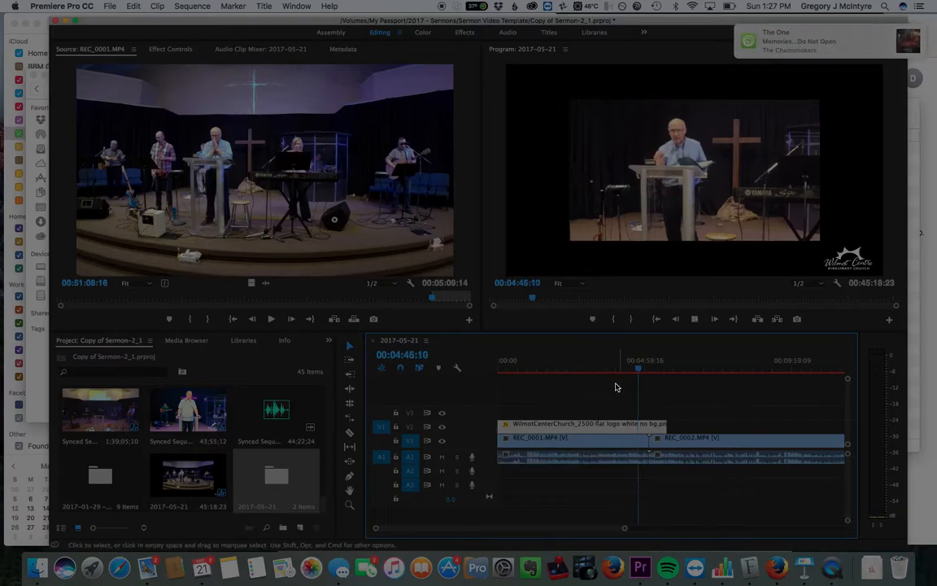
pyautogui.click(634, 368)
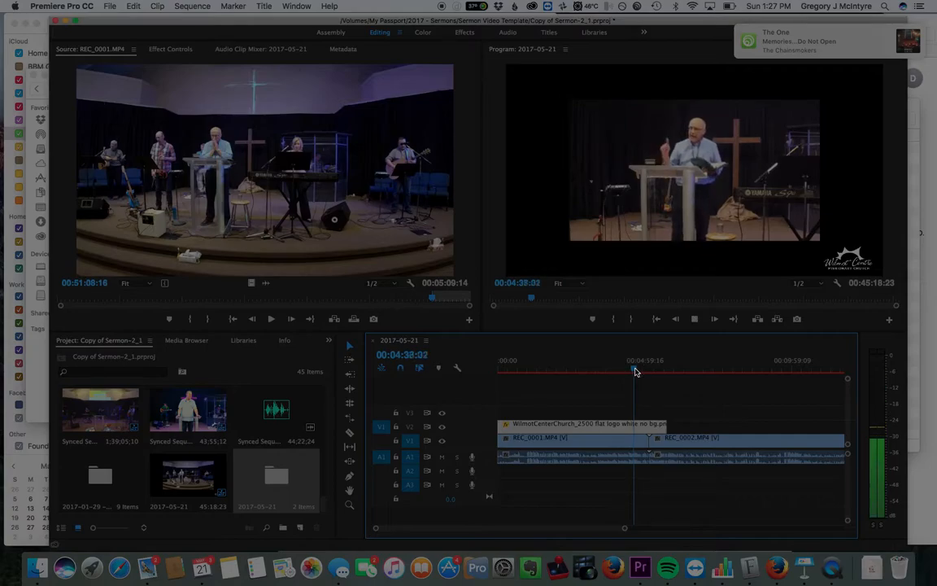
pyautogui.press('space')
pyautogui.moveTo(637, 371); pyautogui.dragTo(477, 370)
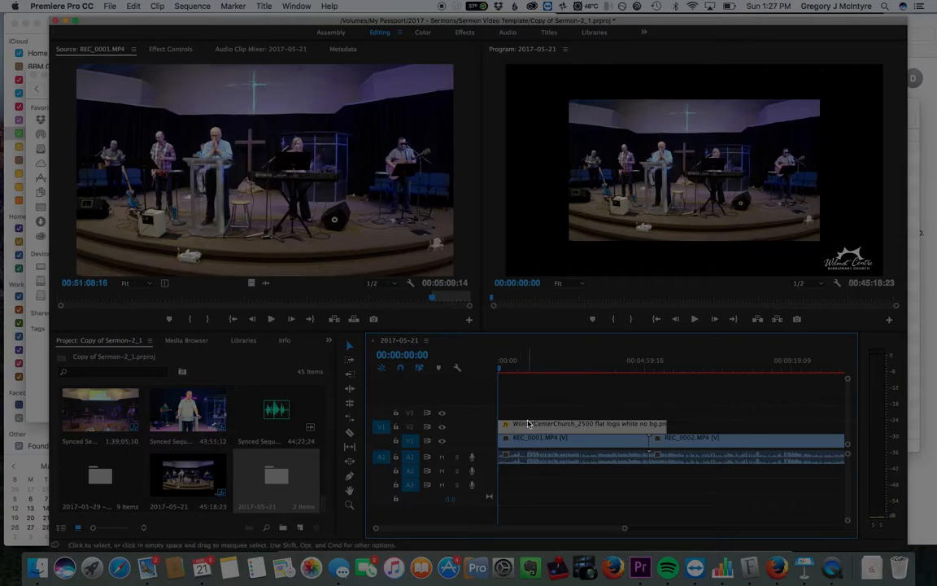
pyautogui.press('space')
pyautogui.click(529, 443)
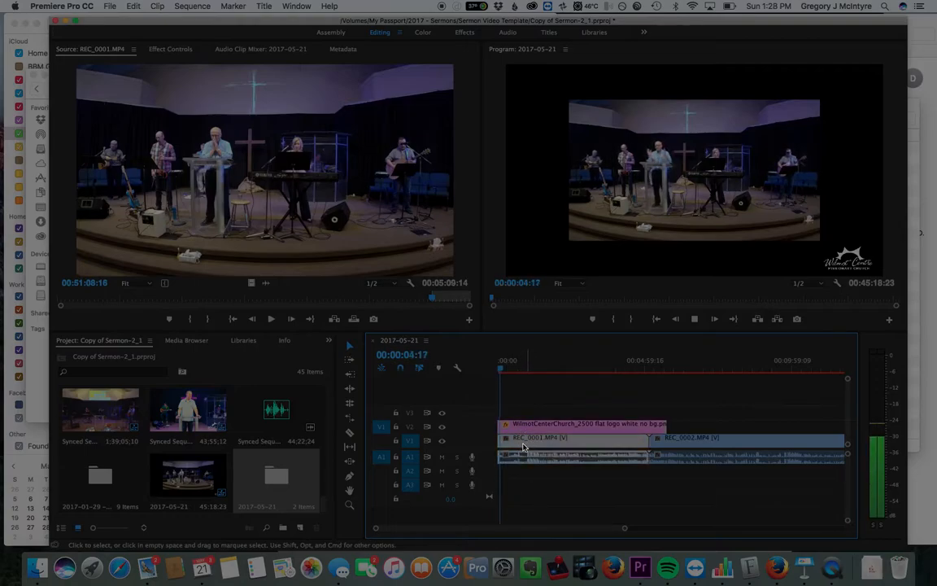
pyautogui.press('space')
# - Trim the start of the logo and REC_0001.MP4 clips to 00:00:04:10 and remove the gap left before them
pyautogui.scroll(5, 520, 475)
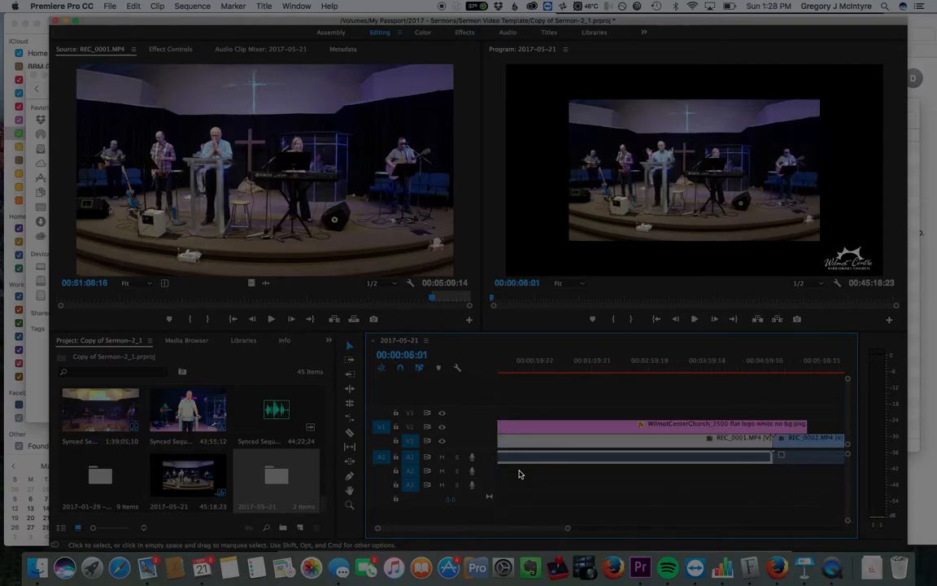
pyautogui.scroll(-3, 520, 474)
pyautogui.scroll(-4, 521, 474)
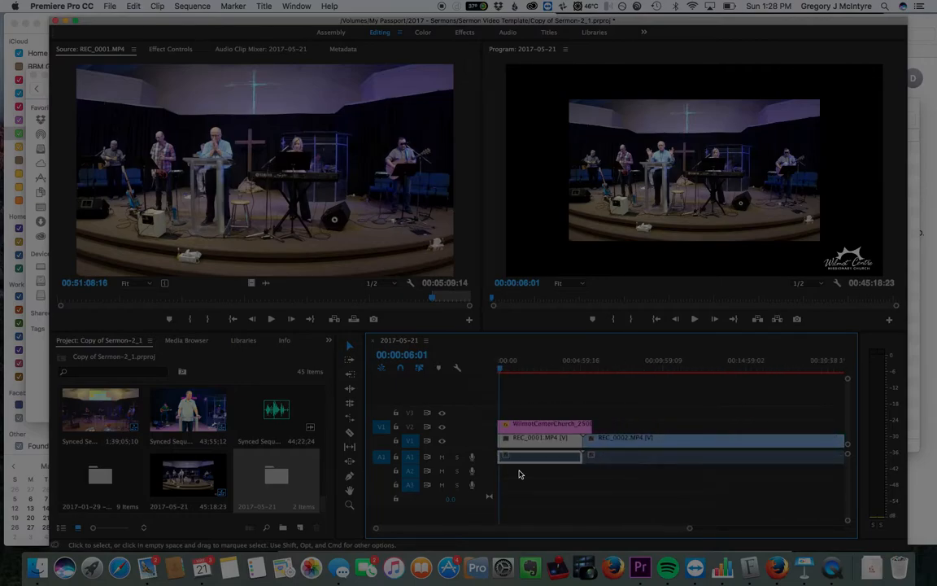
pyautogui.scroll(-2, 514, 468)
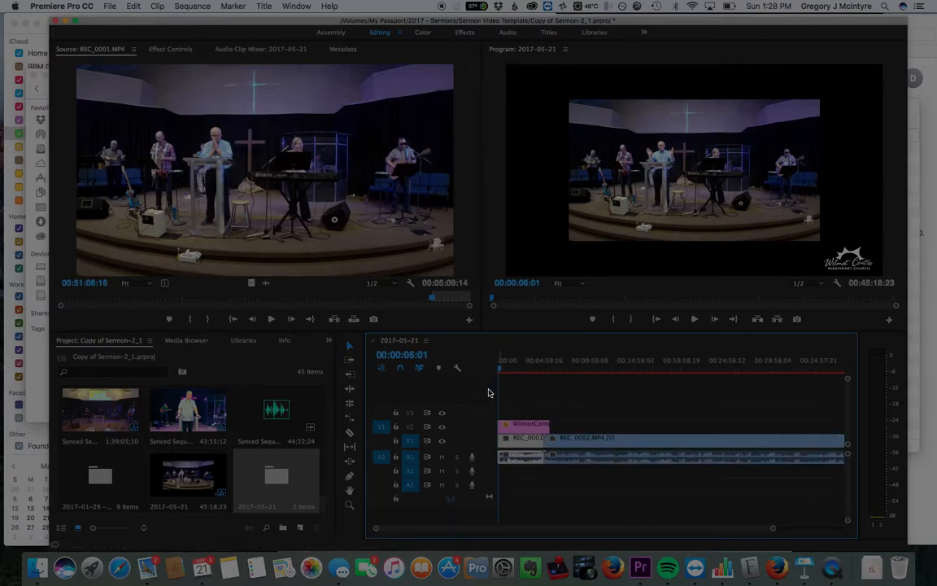
pyautogui.moveTo(376, 530); pyautogui.dragTo(539, 515)
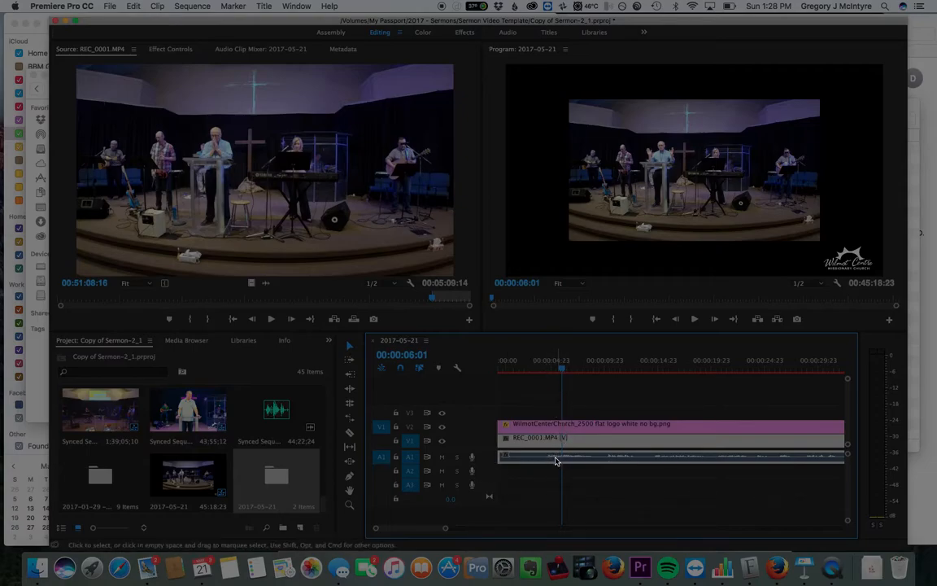
pyautogui.click(524, 367)
pyautogui.press('space')
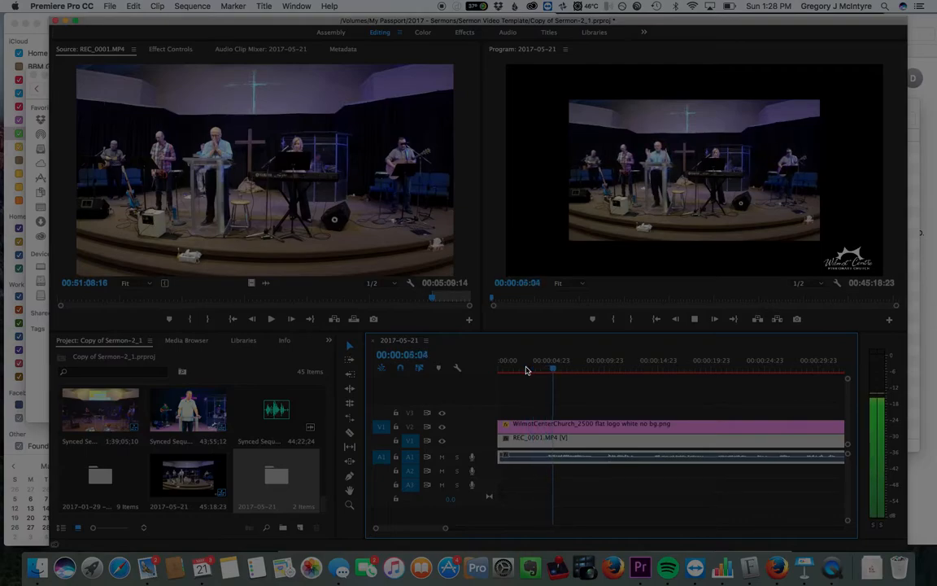
pyautogui.moveTo(561, 368); pyautogui.dragTo(544, 372)
pyautogui.moveTo(498, 437); pyautogui.dragTo(545, 424)
pyautogui.click(506, 426)
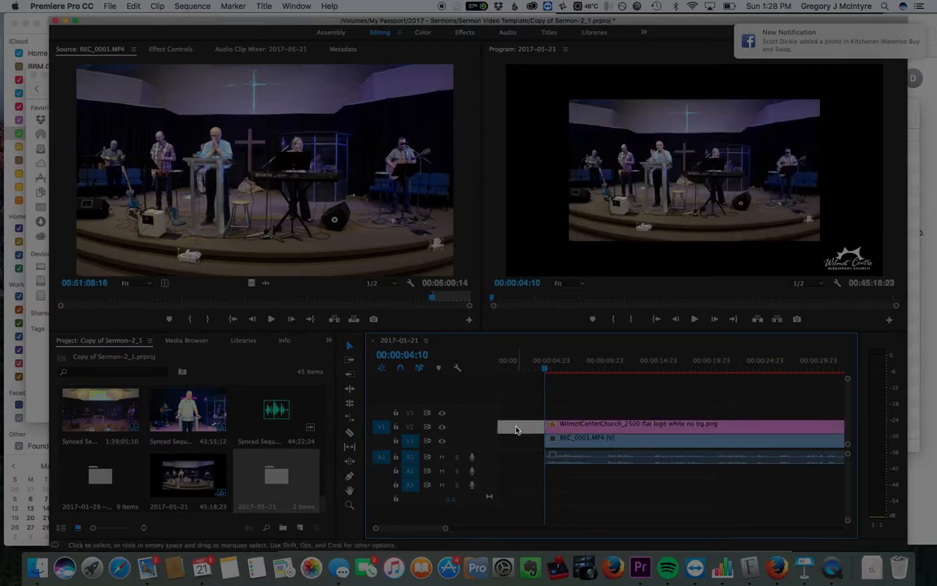
pyautogui.press('Delete')
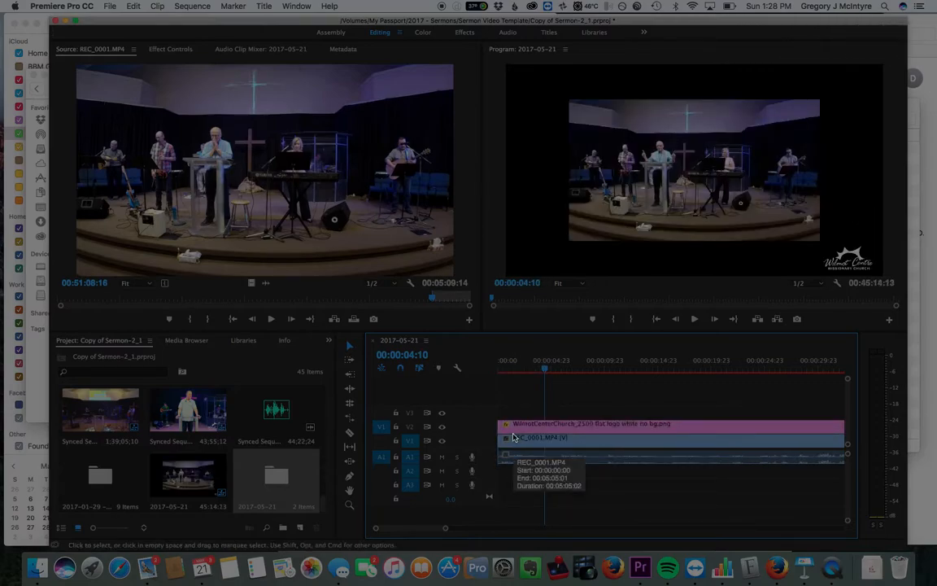
# - Scale the REC_0001.MP4 clip in the sequence to the frame size
pyautogui.press('-')
pyautogui.press('-')
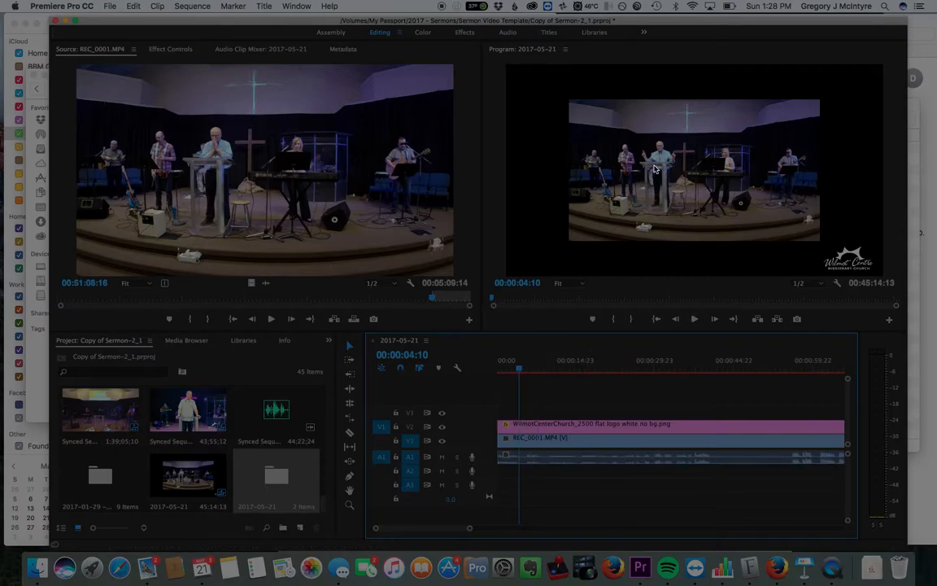
pyautogui.click(559, 438)
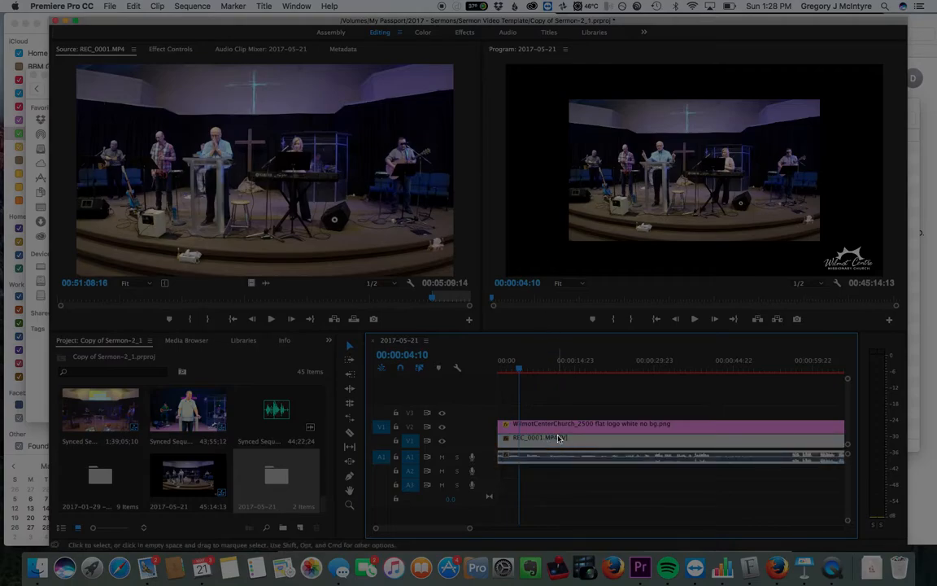
pyautogui.rightClick(559, 438)
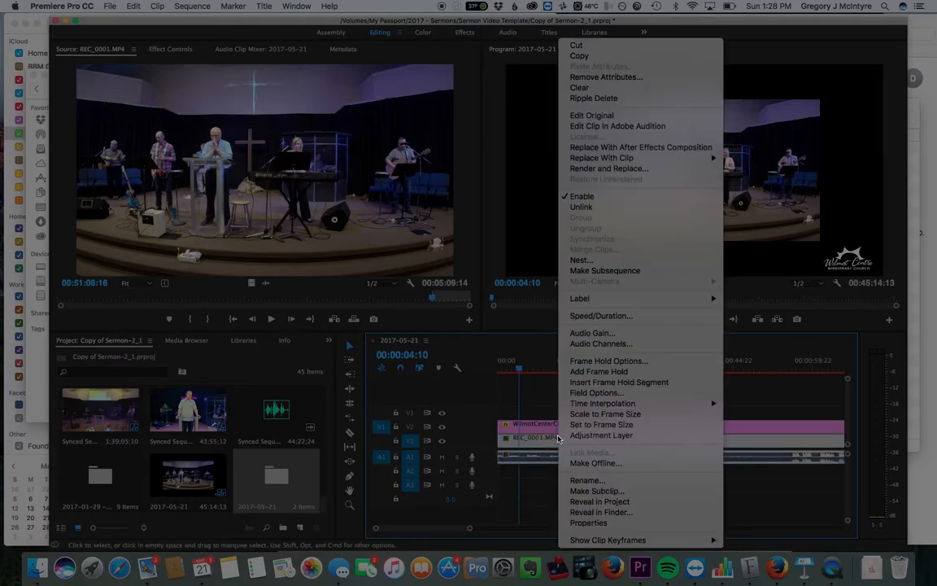
pyautogui.click(606, 414)
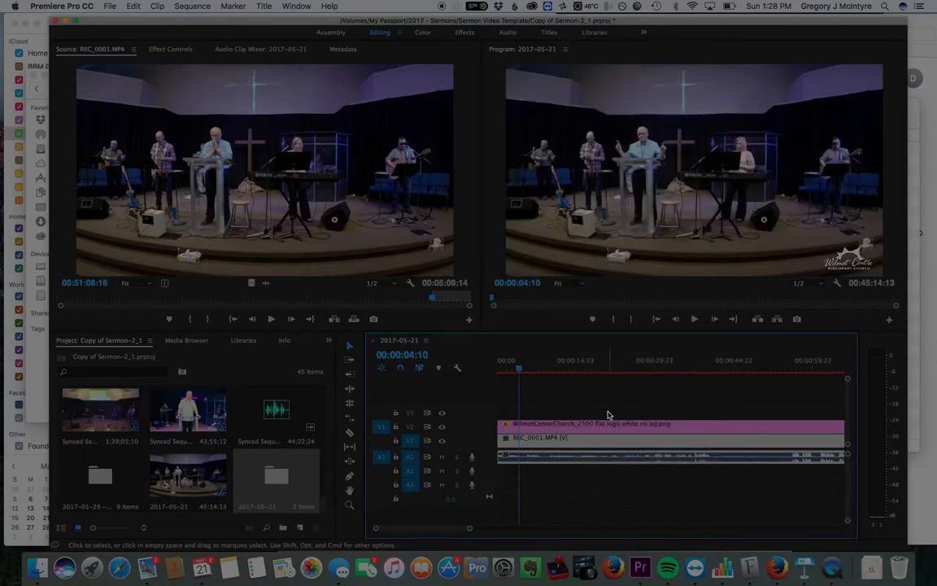
# - Move the playhead into REC_0002.MP4 at about 00:05:49 and scale that clip to the frame size
pyautogui.press('-')
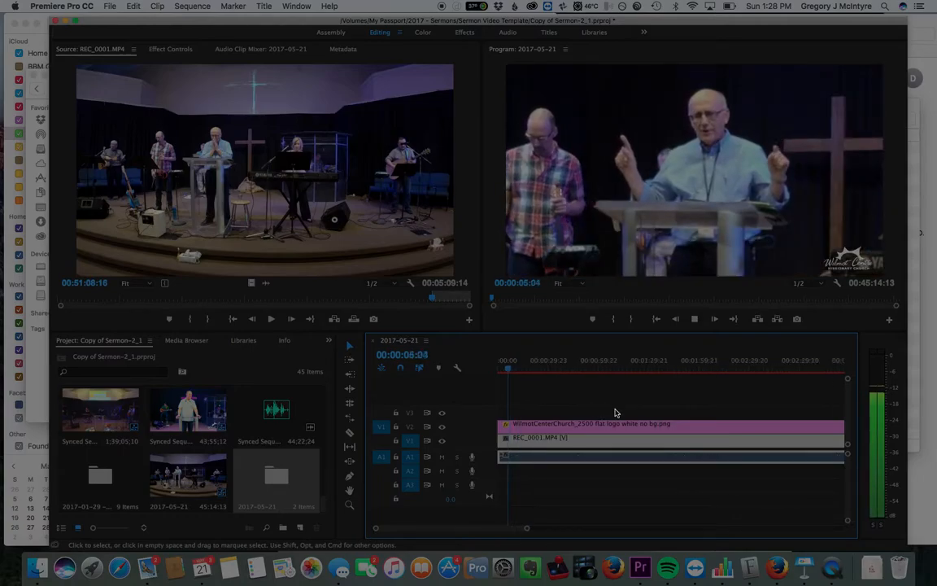
pyautogui.press('-')
pyautogui.press('-')
pyautogui.press('-')
pyautogui.press('-')
pyautogui.press('-')
pyautogui.press('-')
pyautogui.press('-')
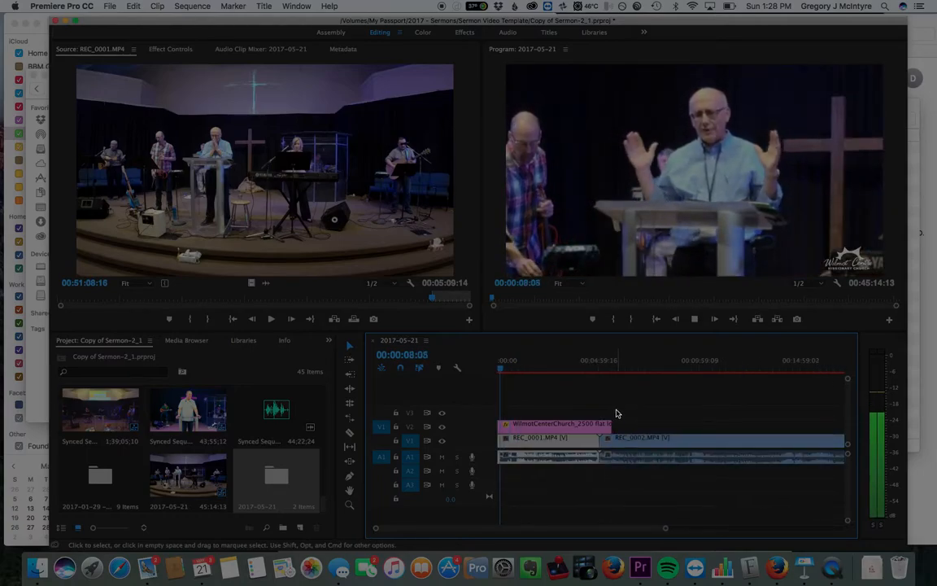
pyautogui.press('-')
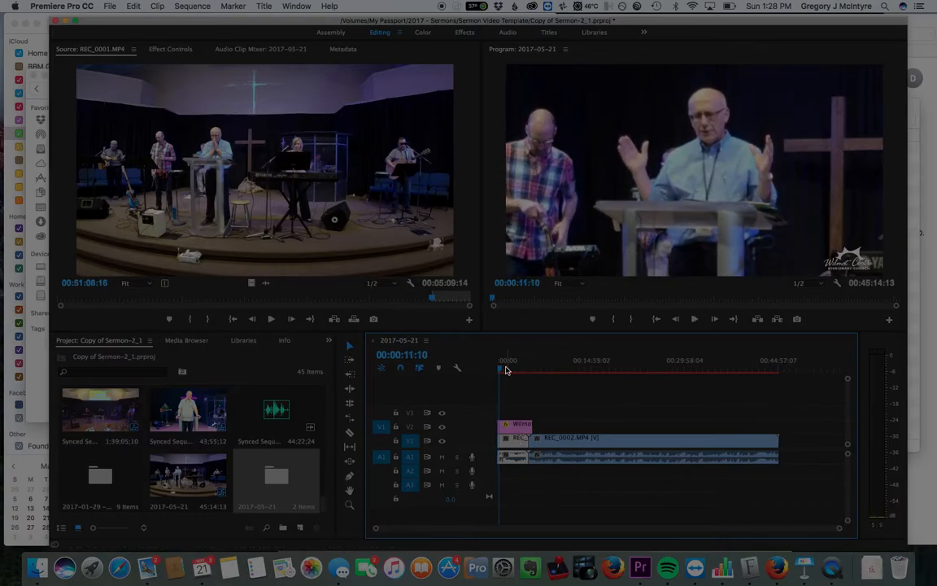
pyautogui.click(504, 367)
pyautogui.moveTo(504, 368); pyautogui.dragTo(535, 370)
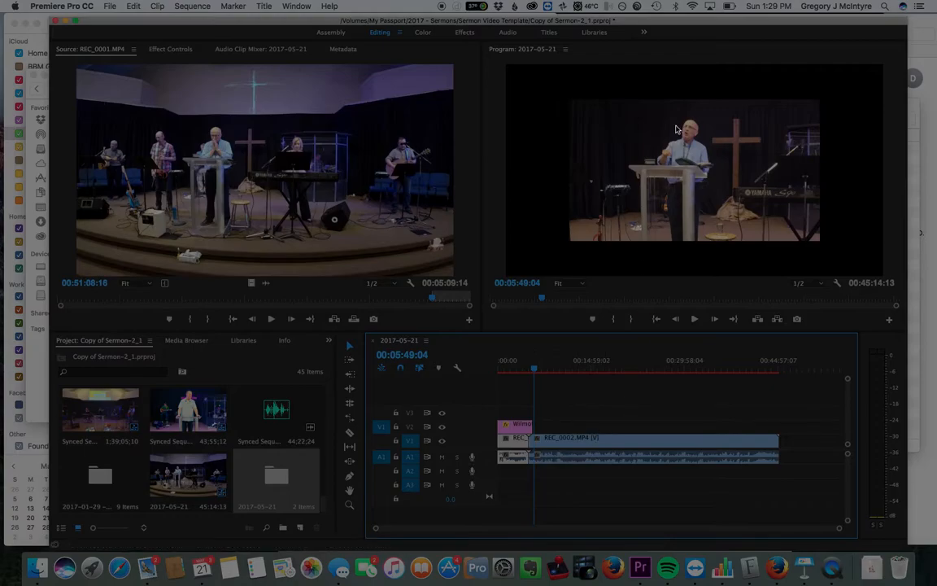
pyautogui.click(579, 446)
pyautogui.rightClick(578, 446)
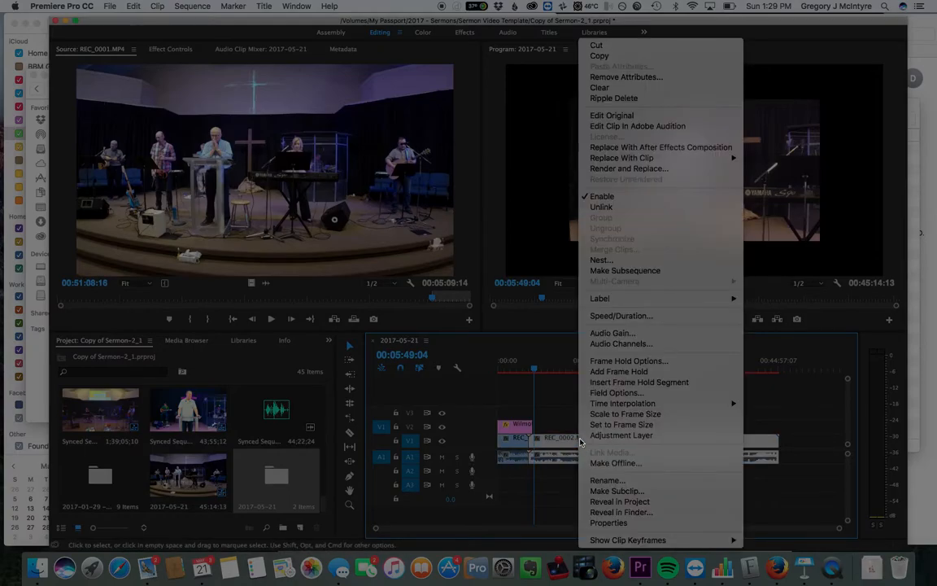
pyautogui.click(635, 415)
# - Extend the church logo clip on V2 to the end of REC_0002.MP4
pyautogui.click(526, 425)
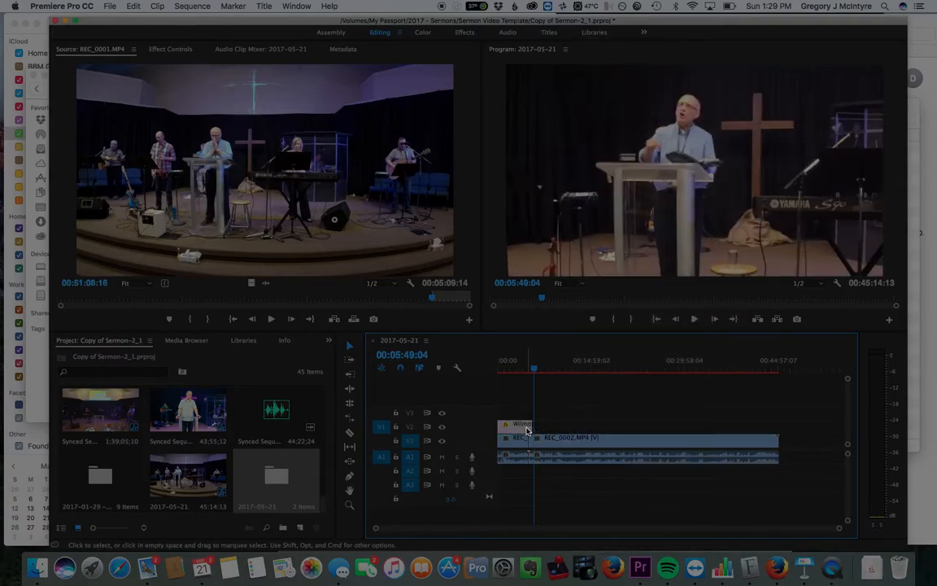
pyautogui.moveTo(530, 424); pyautogui.dragTo(777, 425)
# - Play and scrub the last part of the sequence from about 00:37:31 to look for the sermon's ending, pausing at 00:41:07:06
pyautogui.moveTo(709, 359); pyautogui.dragTo(732, 360)
pyautogui.press('space')
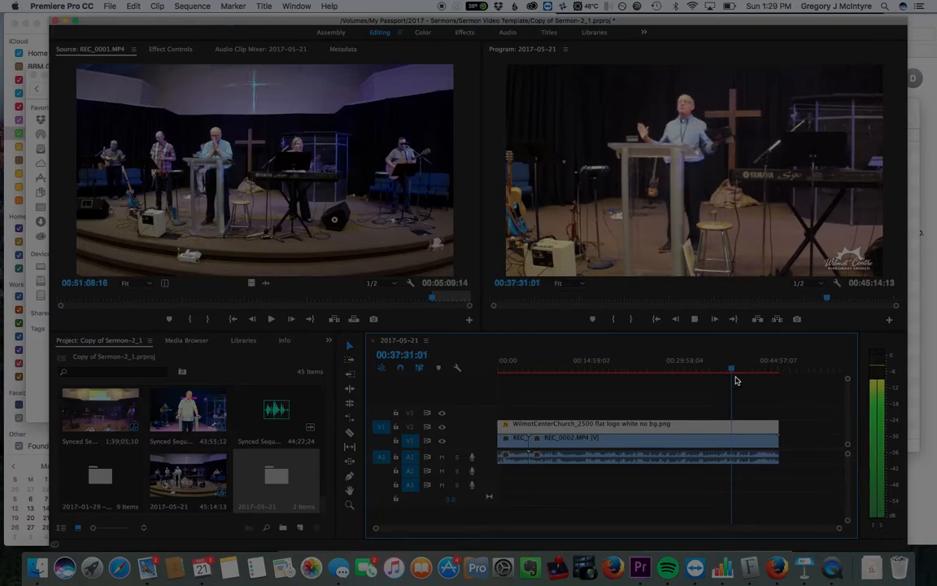
pyautogui.scroll(3, 743, 394)
pyautogui.hscroll(3, 742, 394)
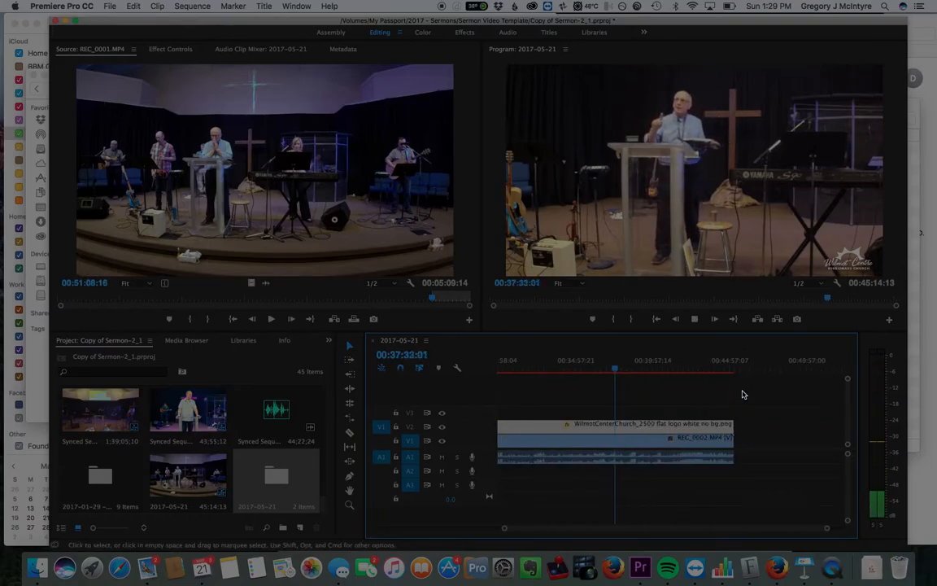
pyautogui.moveTo(617, 372); pyautogui.dragTo(671, 371)
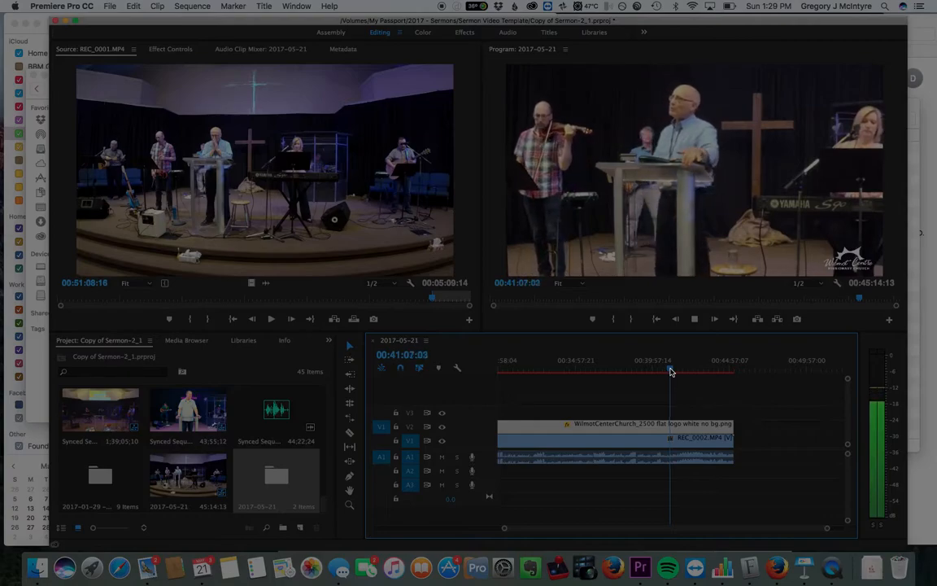
pyautogui.press('space')
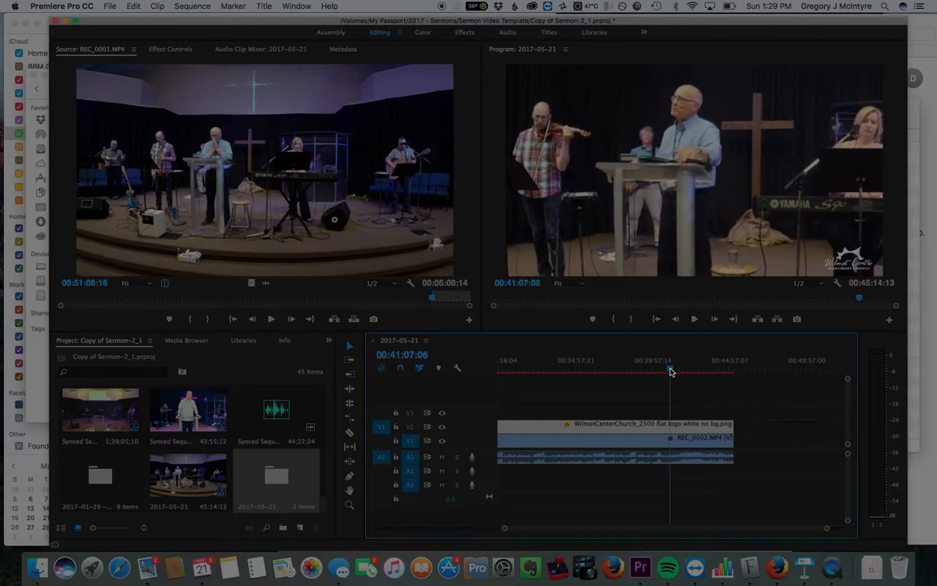
# - Locate the sermon's ending at 00:41:42:11 and trim the church logo and REC_0002.MP4 clips to end there
pyautogui.press('space')
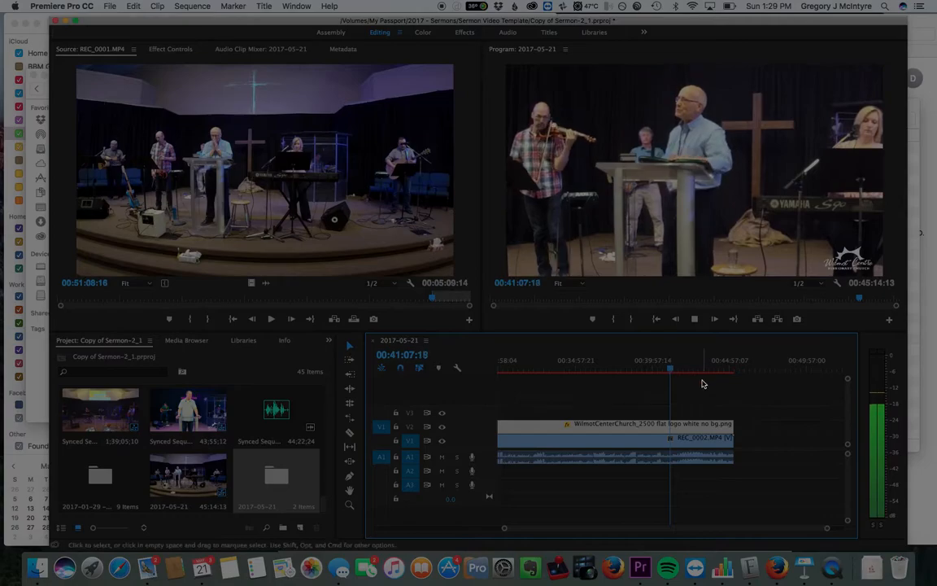
pyautogui.scroll(5, 702, 382)
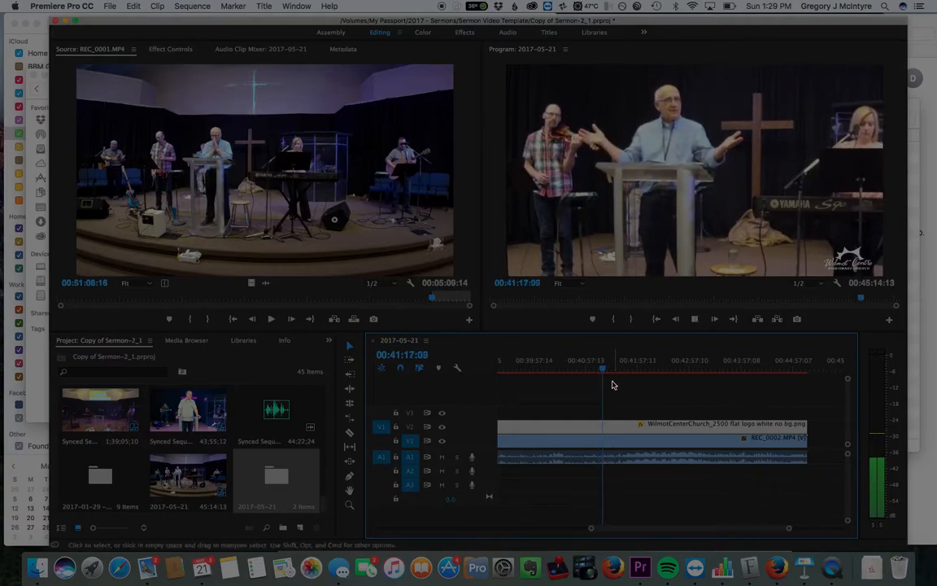
pyautogui.moveTo(603, 372); pyautogui.dragTo(619, 370)
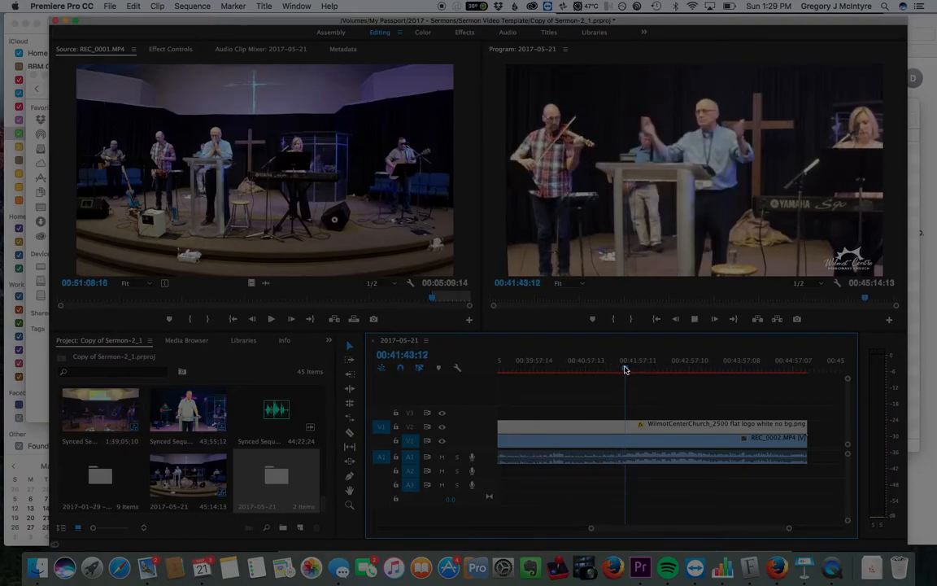
pyautogui.press('space')
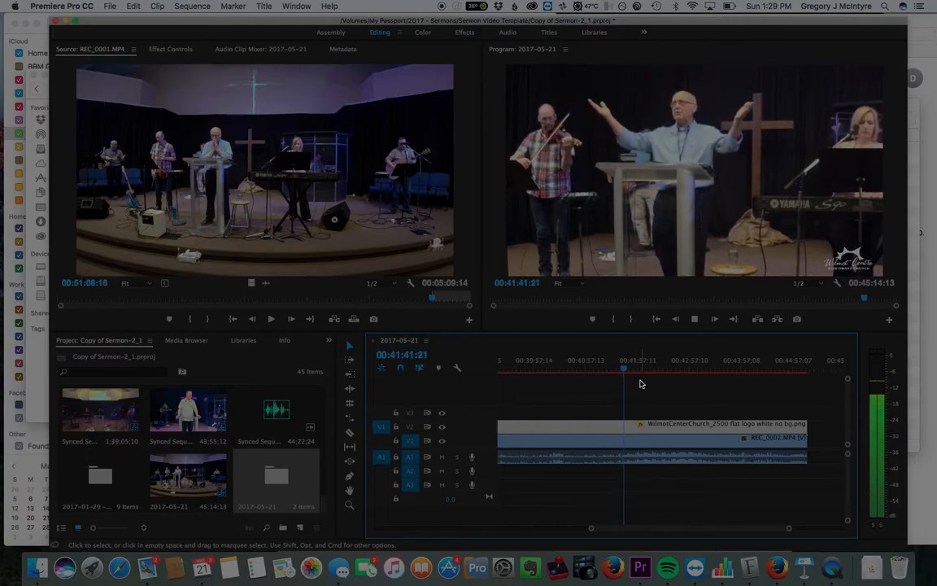
pyautogui.press('space')
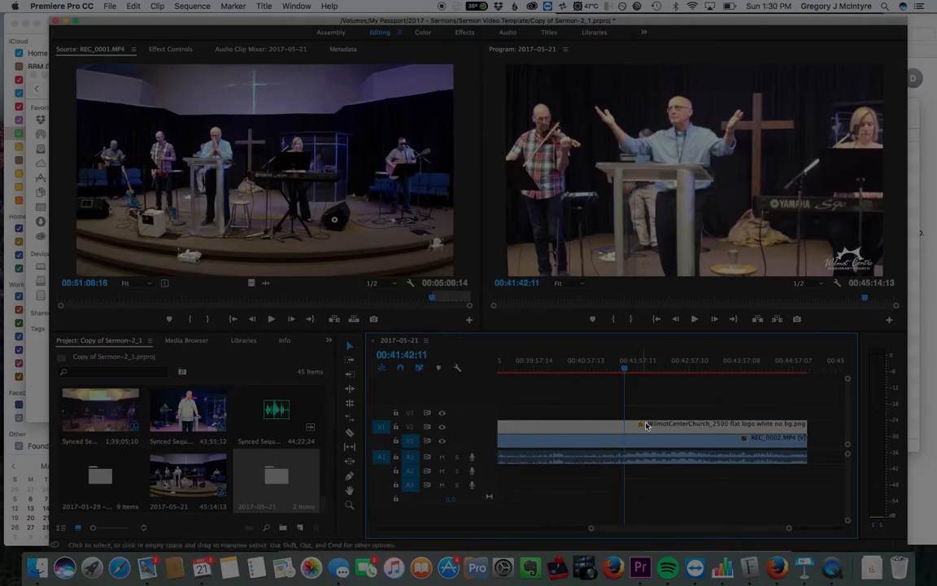
pyautogui.moveTo(804, 423); pyautogui.dragTo(624, 424)
pyautogui.moveTo(805, 443); pyautogui.dragTo(623, 440)
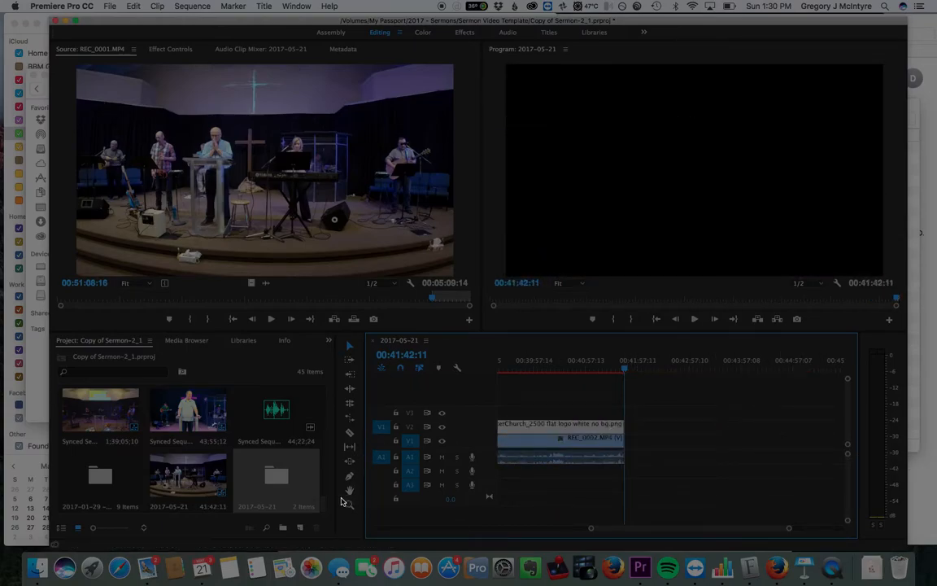
# - Place Sermon Ender.png on V1 directly after REC_0002.MP4 and scale it to the frame size
pyautogui.scroll(5, 324, 494)
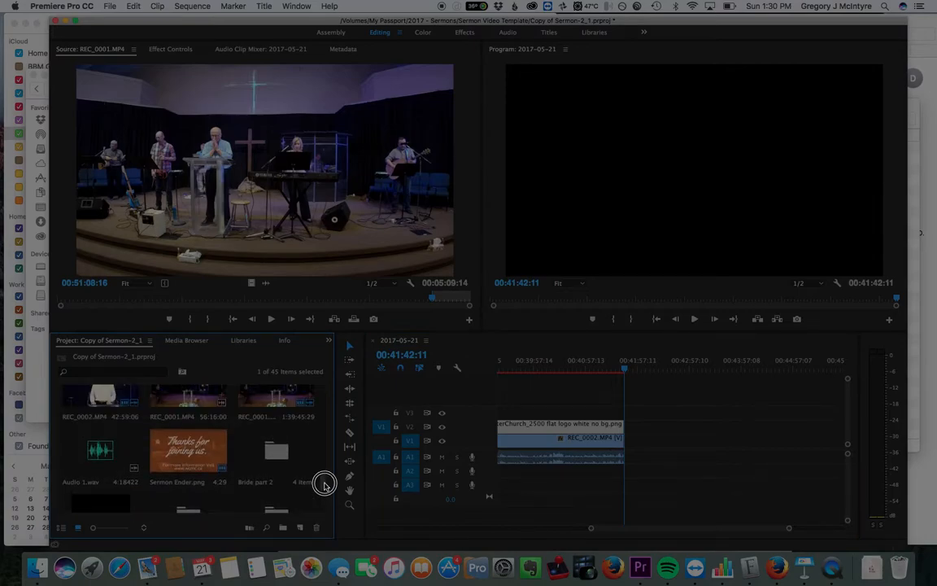
pyautogui.moveTo(191, 460); pyautogui.dragTo(646, 440)
pyautogui.scroll(3, 647, 440)
pyautogui.scroll(1, 647, 440)
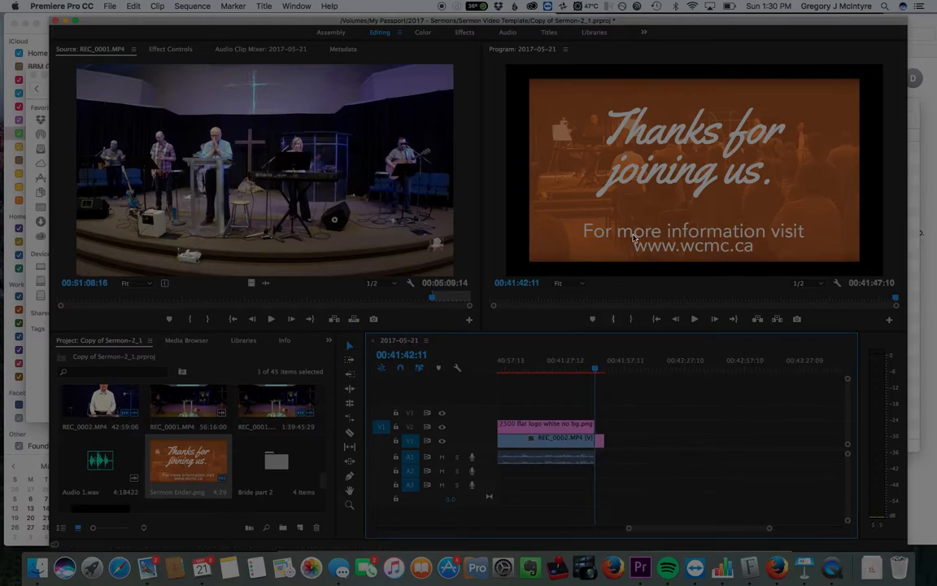
pyautogui.rightClick(601, 443)
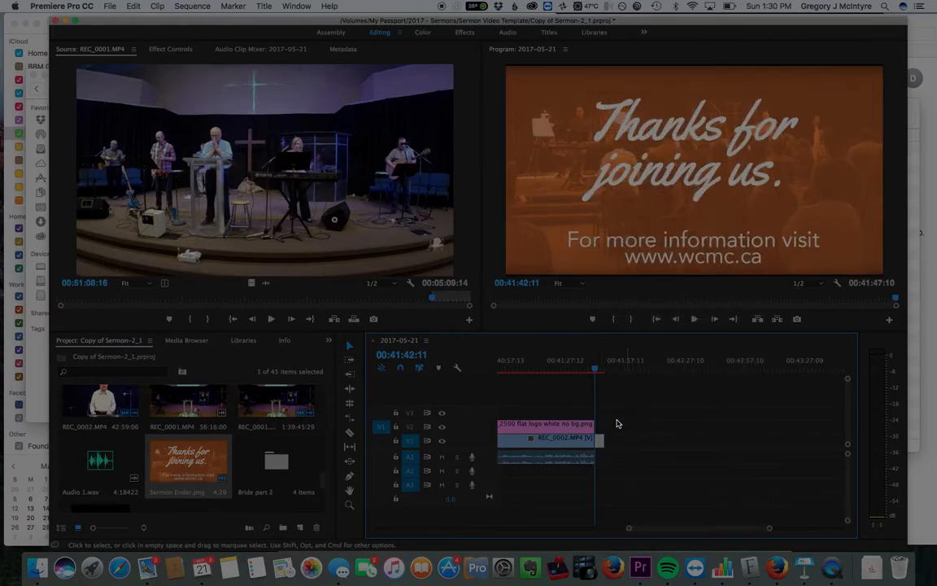
# - Unlink REC_0002.MP4's audio from its video and extend the audio to the end of Sermon Ender.png
pyautogui.click(591, 370)
pyautogui.press('space')
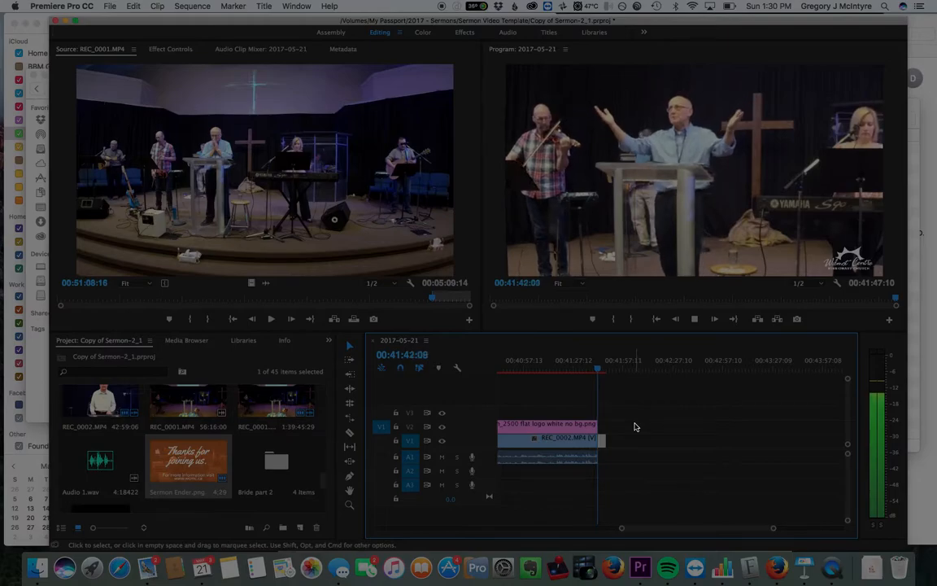
pyautogui.click(595, 457)
pyautogui.scroll(5, 596, 458)
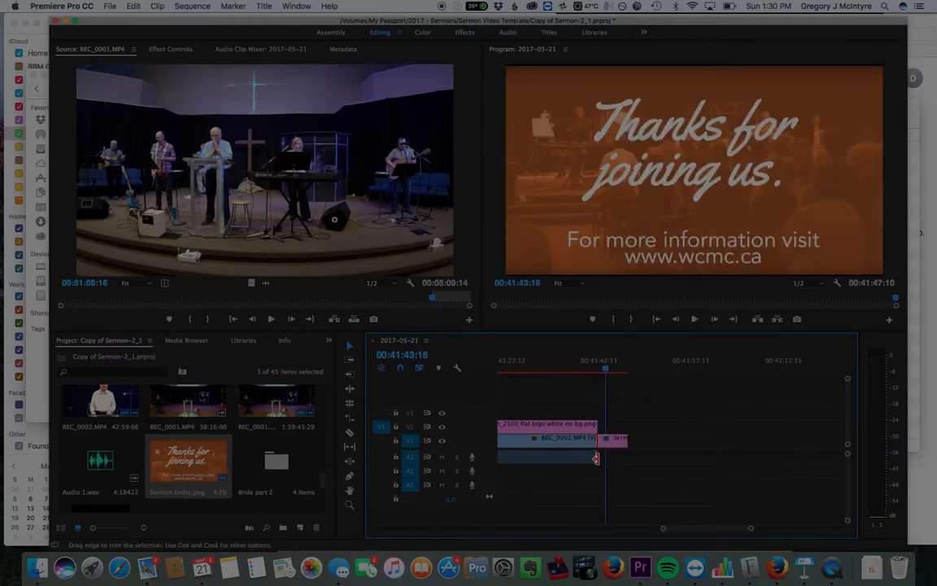
pyautogui.moveTo(594, 457); pyautogui.dragTo(603, 458)
pyautogui.click(585, 454)
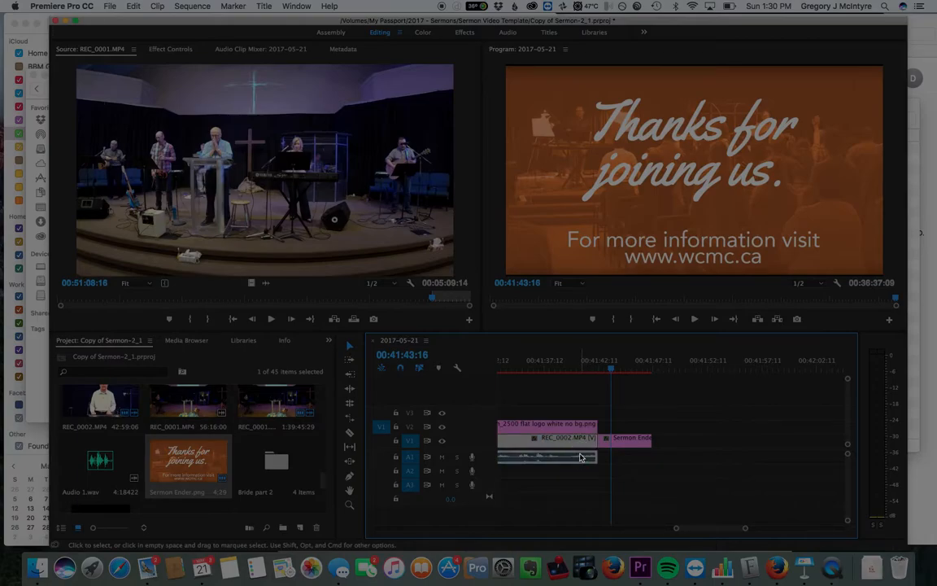
pyautogui.rightClick(580, 457)
pyautogui.click(614, 209)
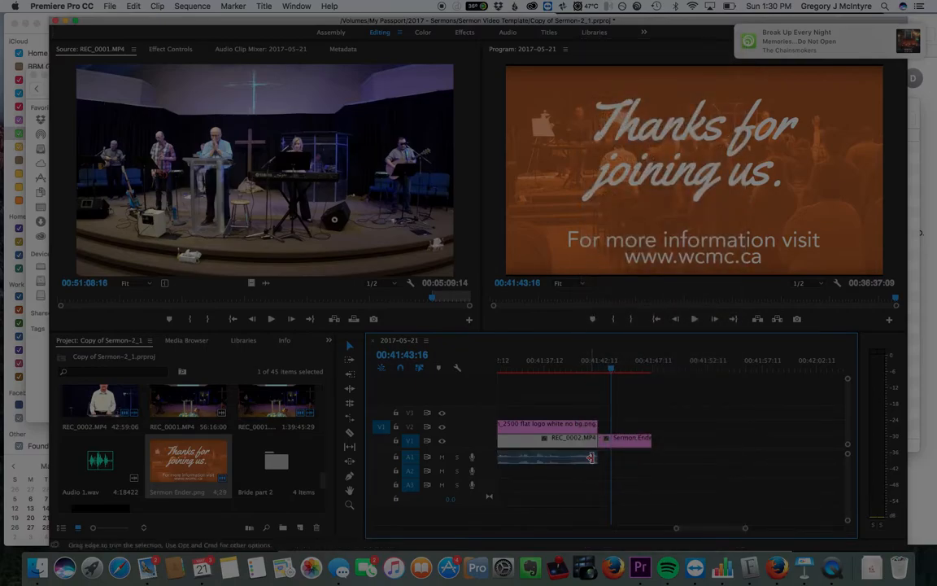
pyautogui.moveTo(593, 457); pyautogui.dragTo(647, 455)
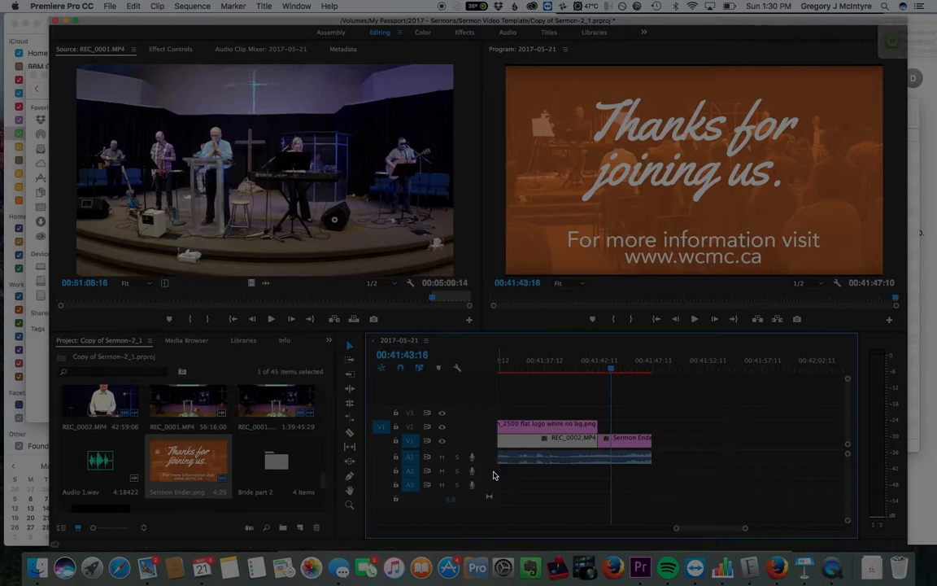
# - Increase the height of audio track A1 enough to reach its keyframe controls, with the playhead at 00:41:42:00
pyautogui.moveTo(488, 463); pyautogui.dragTo(487, 485)
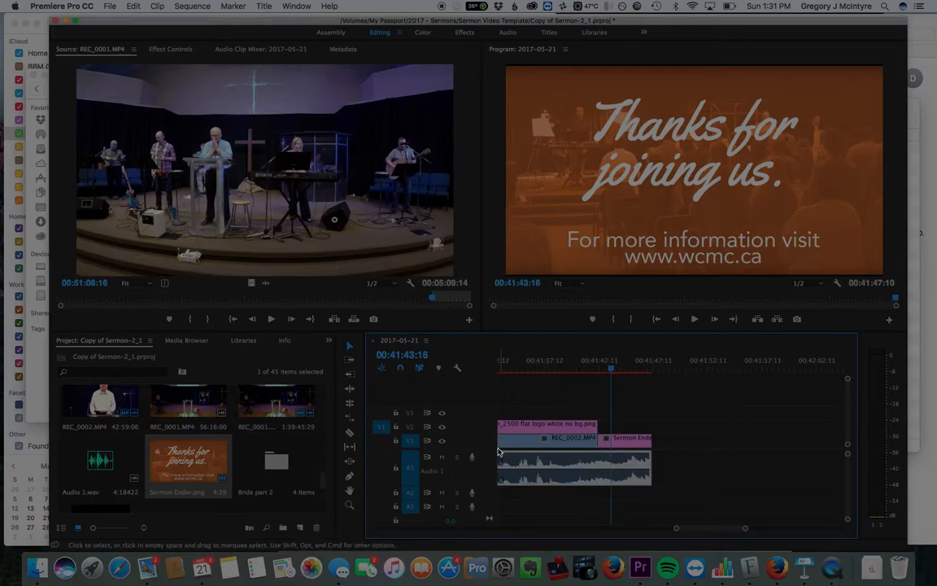
pyautogui.click(594, 361)
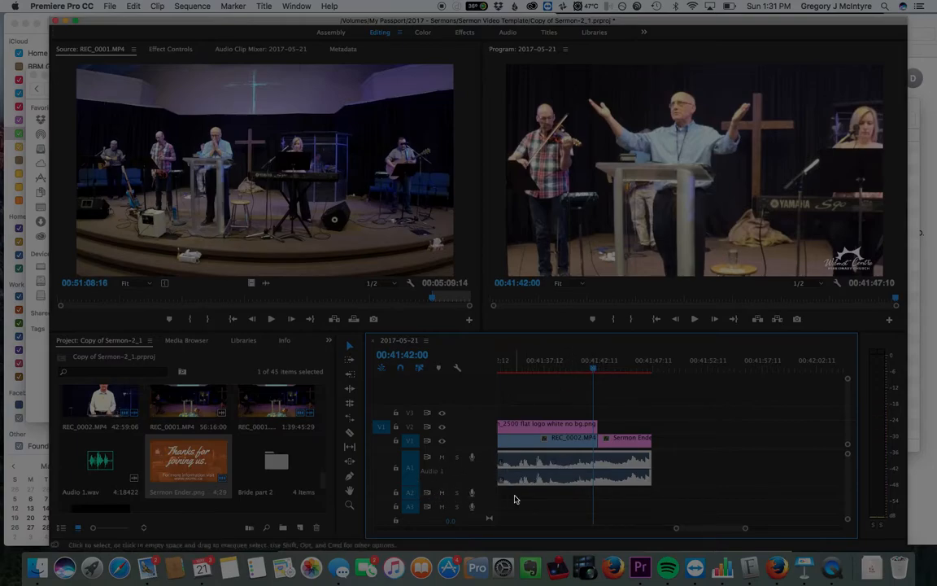
pyautogui.click(469, 440)
pyautogui.moveTo(469, 440); pyautogui.dragTo(469, 428)
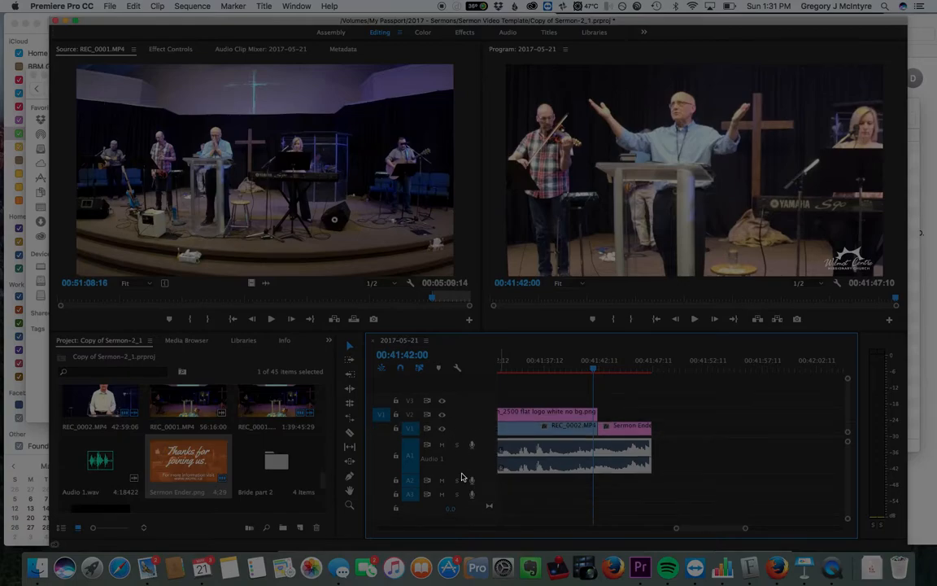
pyautogui.moveTo(469, 474); pyautogui.dragTo(467, 487)
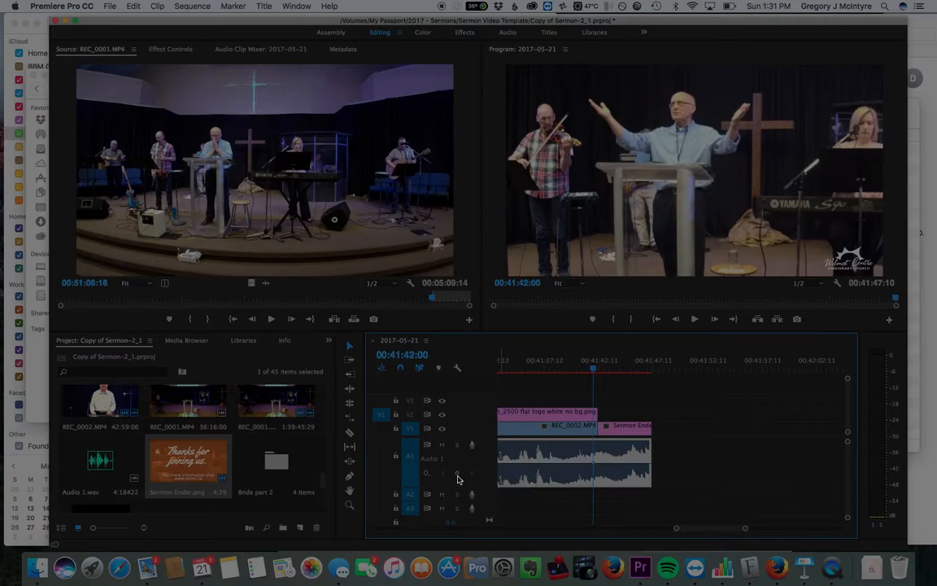
# - Add a volume keyframe on A1 at 00:41:42:00, fade the audio down to the clip's end, and play the fade
pyautogui.press('space')
pyautogui.press('space')
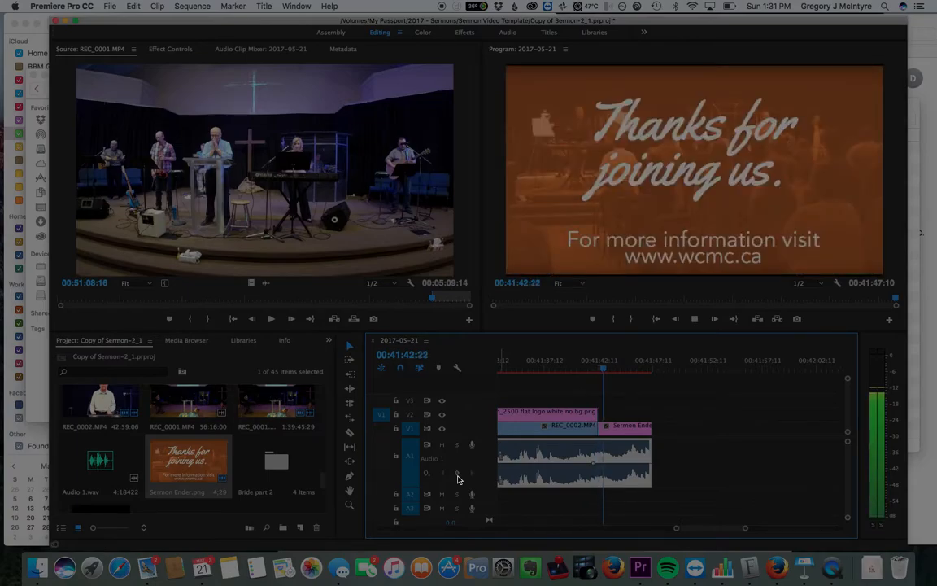
pyautogui.moveTo(605, 463); pyautogui.dragTo(650, 499)
pyautogui.click(596, 369)
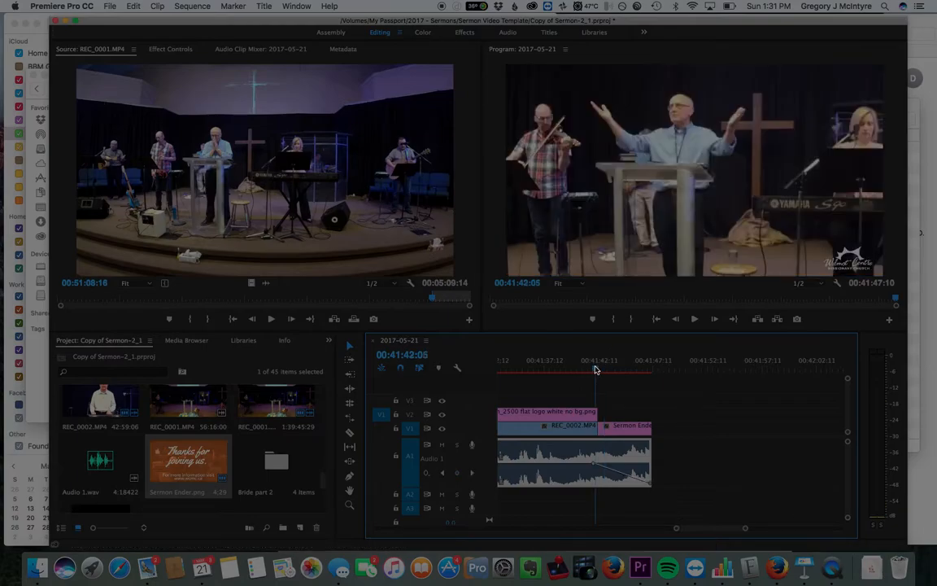
pyautogui.press('space')
pyautogui.scroll(-2, 588, 370)
pyautogui.press('space')
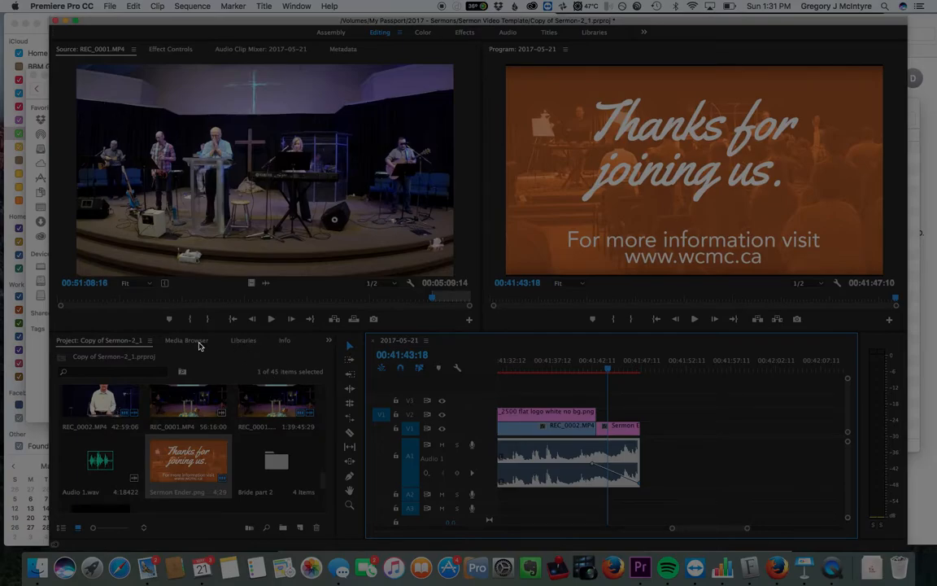
# - Find the Cross Dissolve transition, apply it between REC_0002.MP4 and Sermon Ender.png, and play the ending
pyautogui.click(288, 341)
pyautogui.click(303, 341)
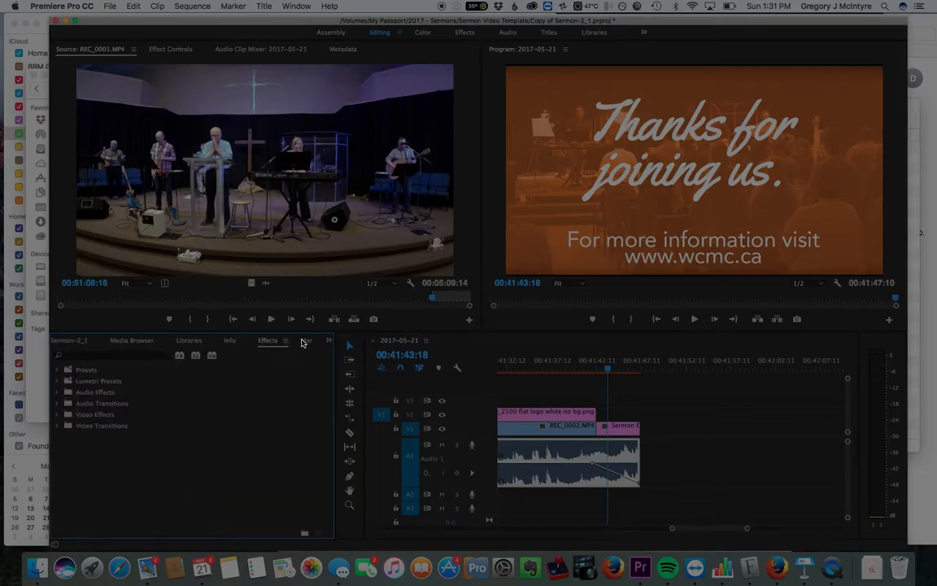
pyautogui.click(119, 356)
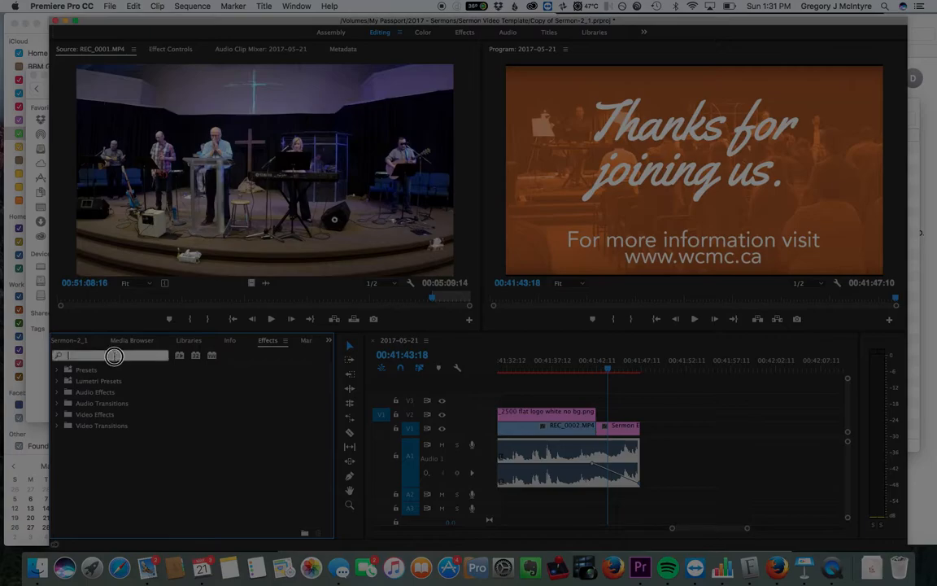
pyautogui.write('disso')
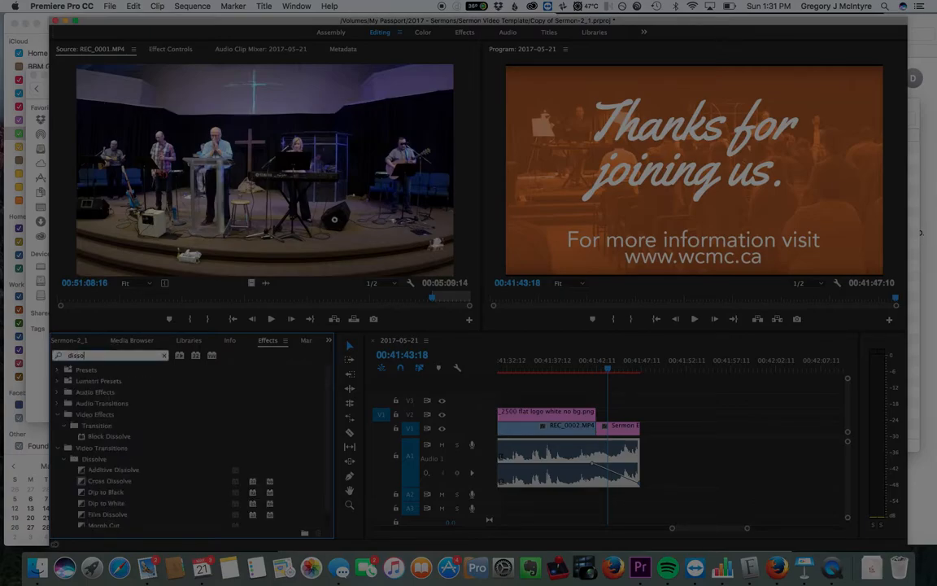
pyautogui.write('l')
pyautogui.moveTo(98, 481); pyautogui.dragTo(598, 430)
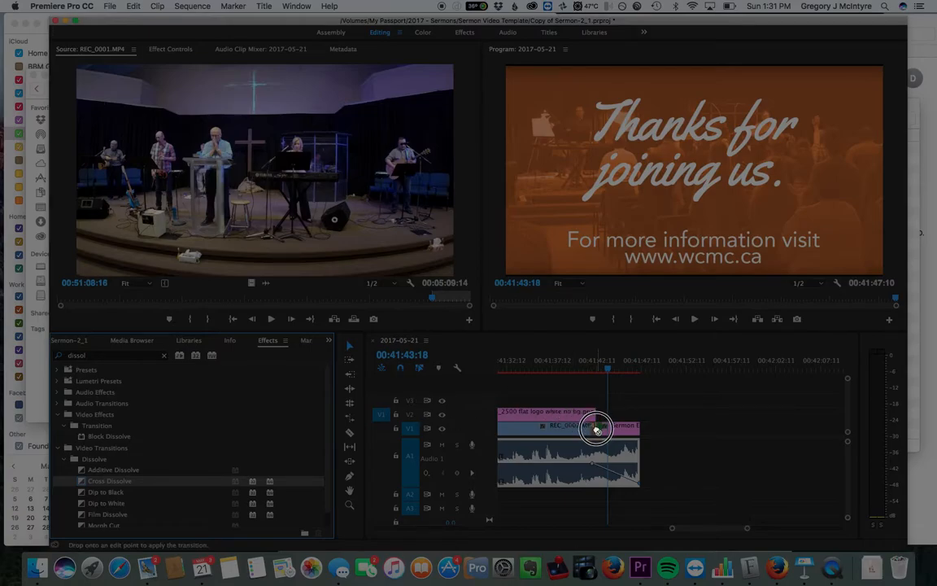
pyautogui.click(584, 370)
pyautogui.press('space')
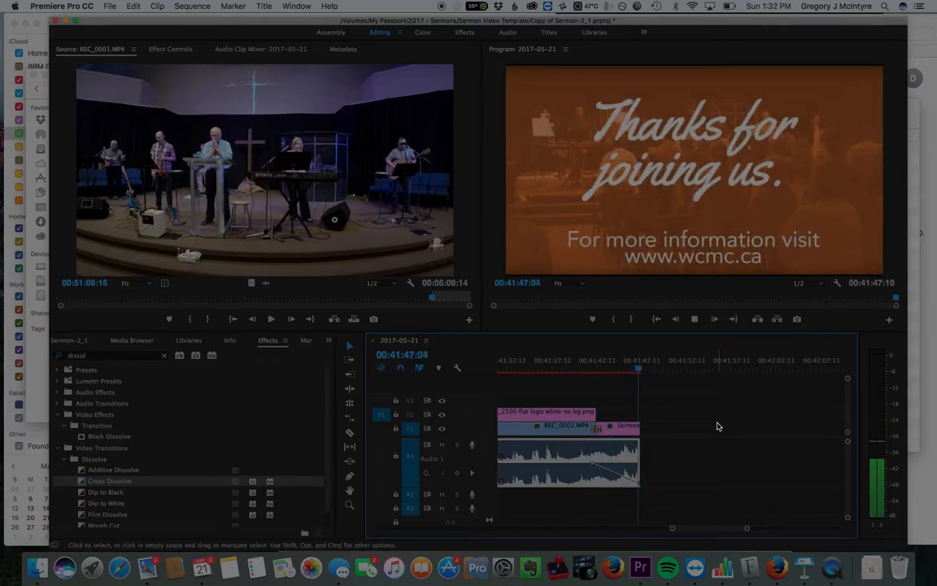
# - Move the playhead to 00:08:02:06 and open the media export settings for the 2017-05-21 sequence
pyautogui.scroll(-8, 665, 432)
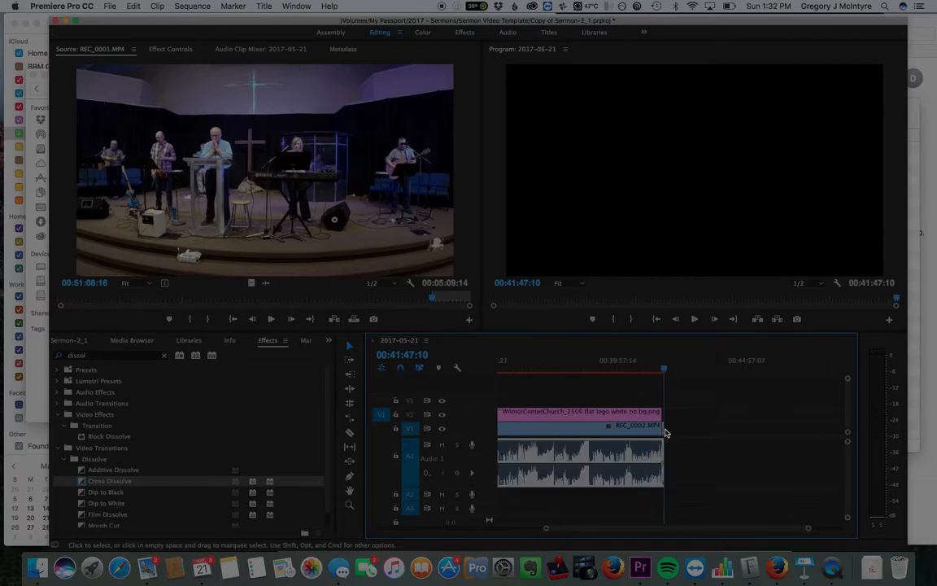
pyautogui.click(550, 355)
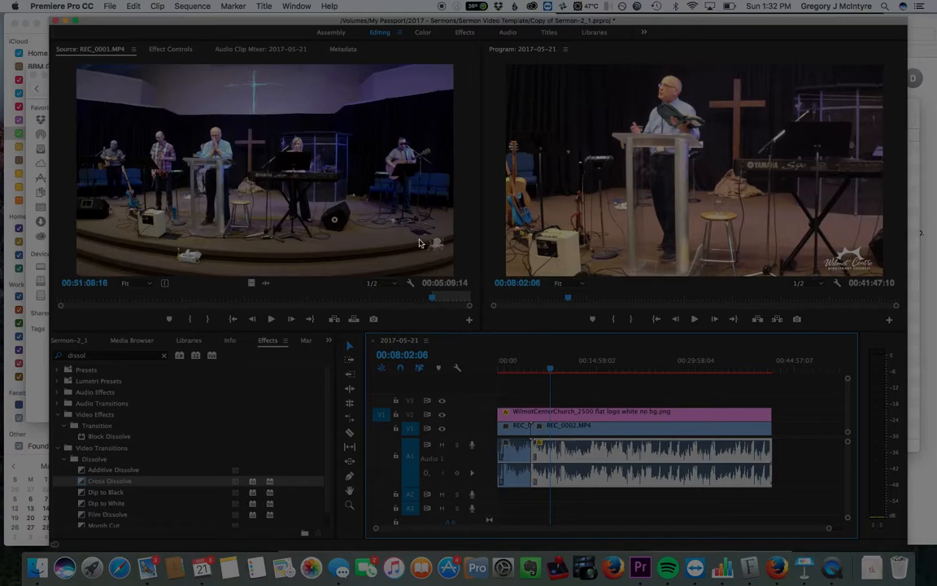
pyautogui.click(109, 7)
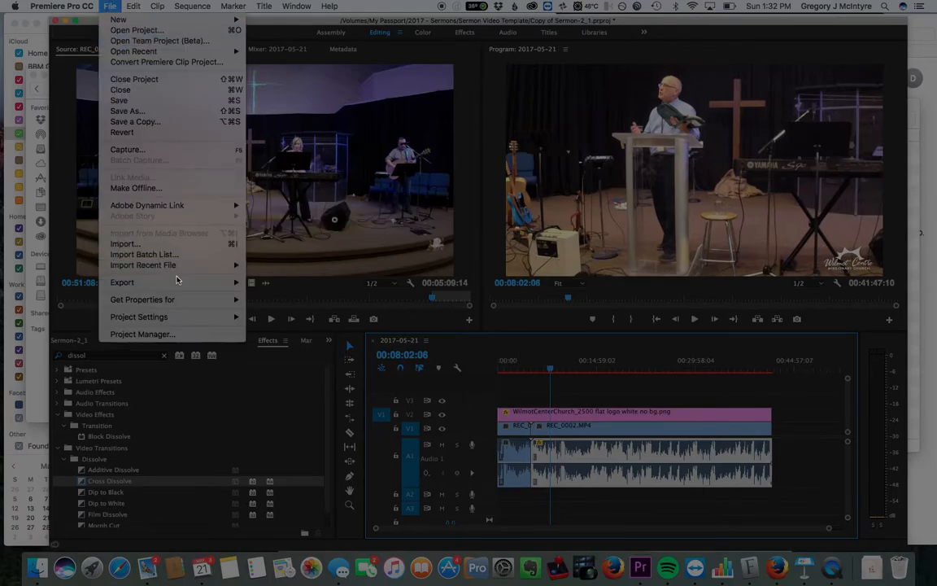
pyautogui.moveTo(178, 280)
pyautogui.click(276, 282)
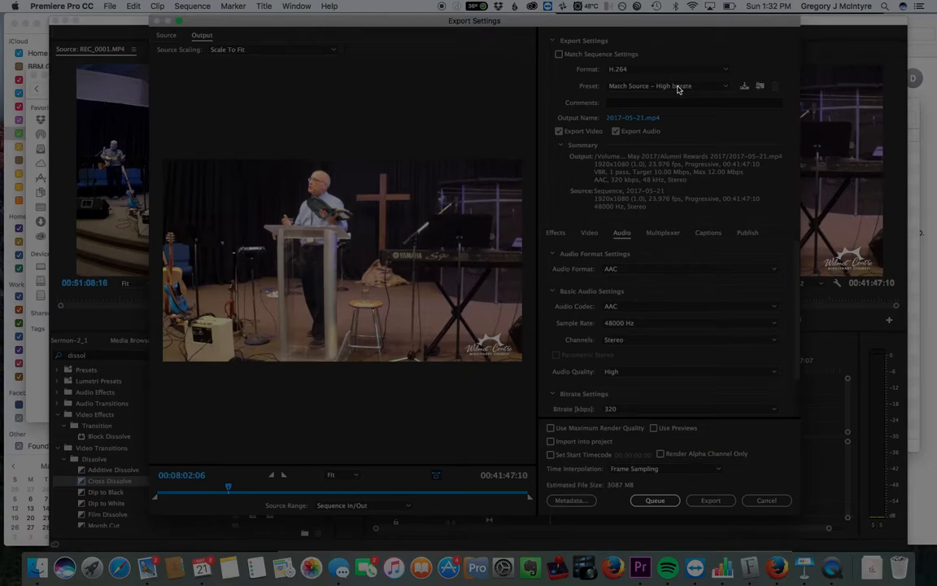
# - Set the H.264 export preset to YouTube 720p HD
pyautogui.click(678, 86)
pyautogui.scroll(-10, 703, 364)
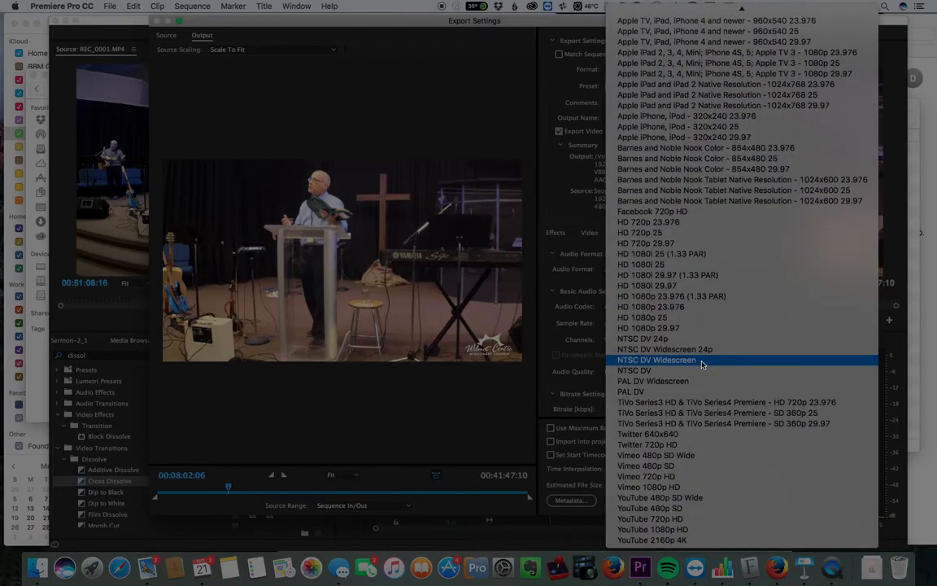
pyautogui.click(686, 521)
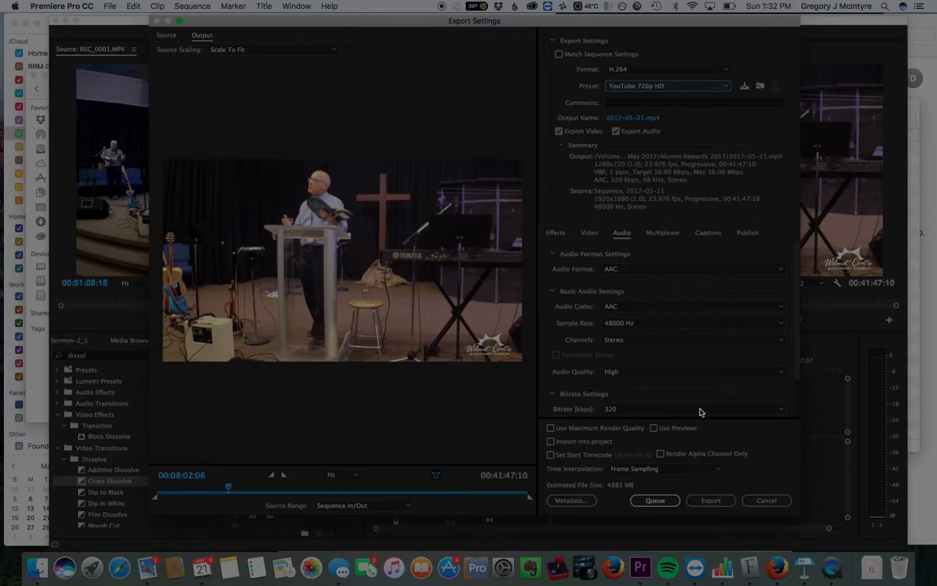
# - Set the export format to Waveform Audio, keeping the WAV 48 kHz 16-bit preset
pyautogui.click(663, 69)
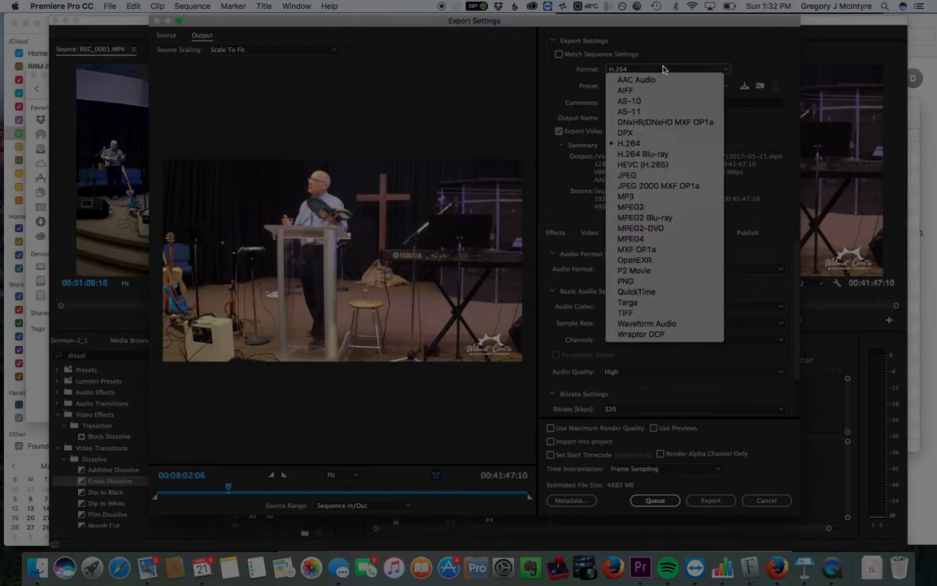
pyautogui.click(667, 68)
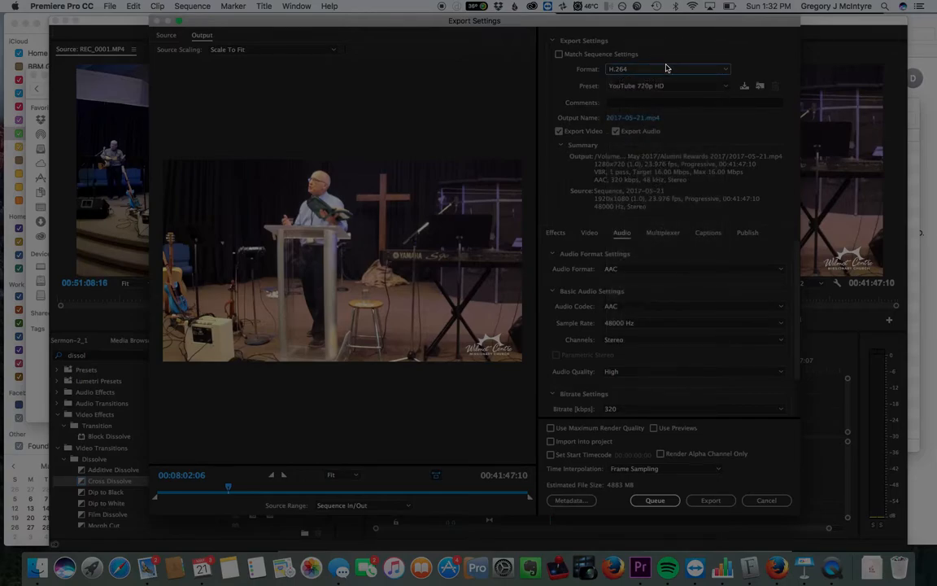
pyautogui.click(664, 71)
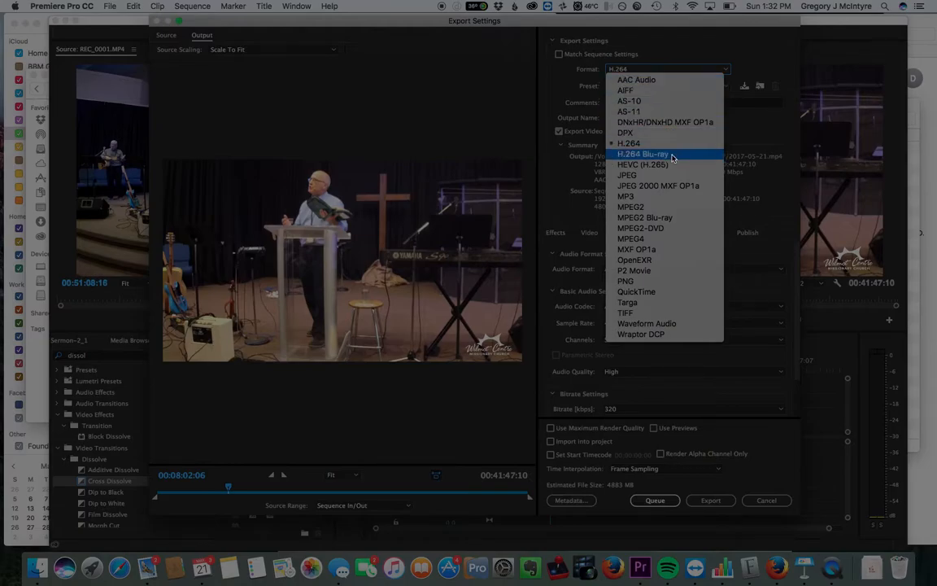
pyautogui.click(662, 69)
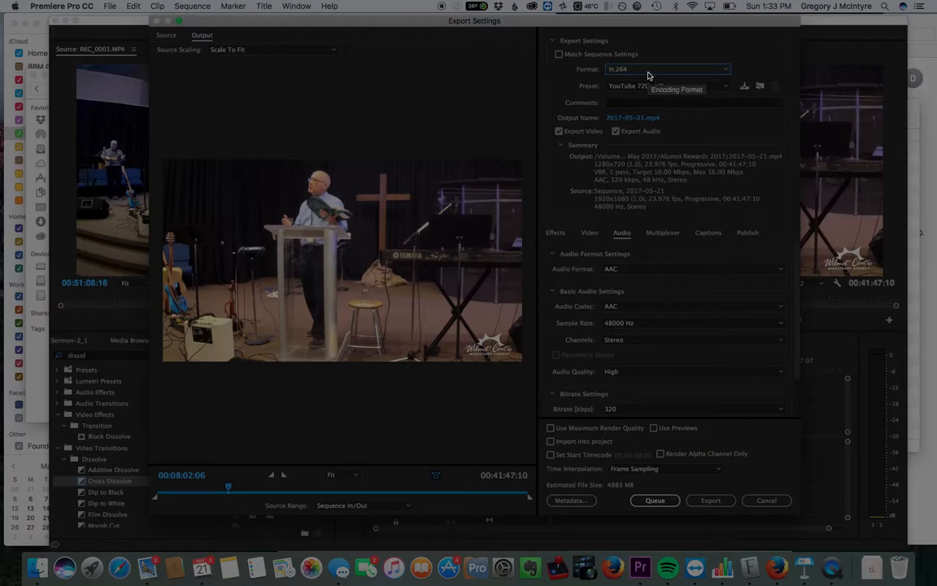
pyautogui.click(639, 71)
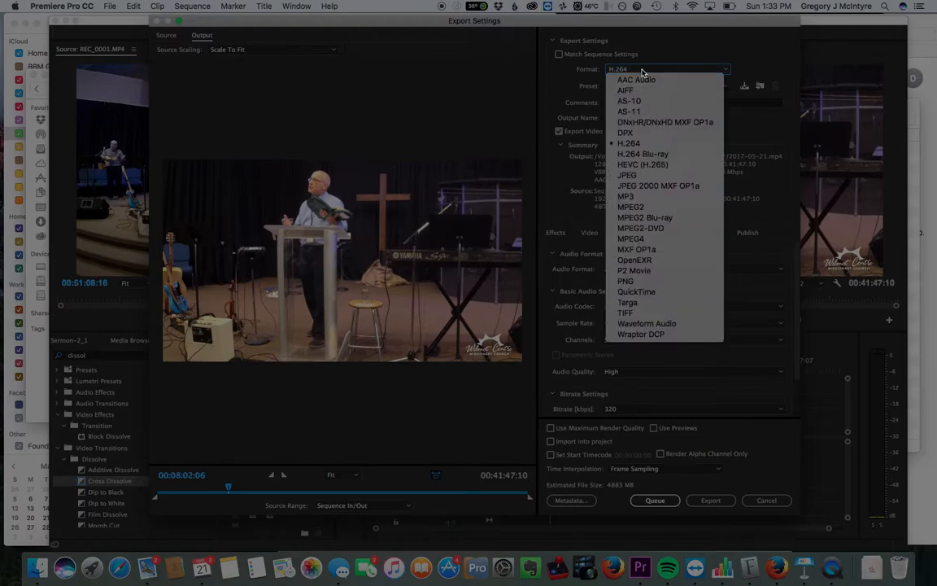
pyautogui.click(652, 323)
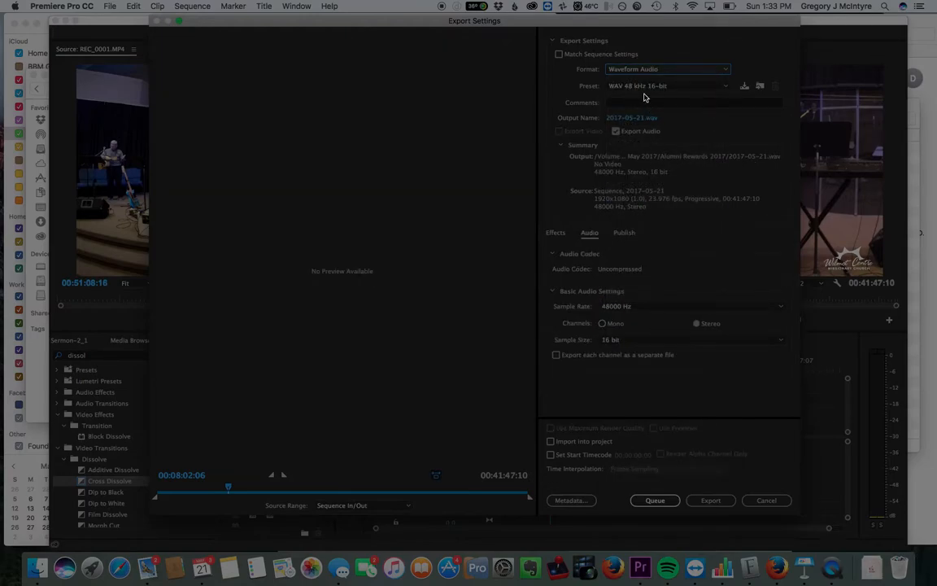
pyautogui.click(641, 87)
pyautogui.click(641, 88)
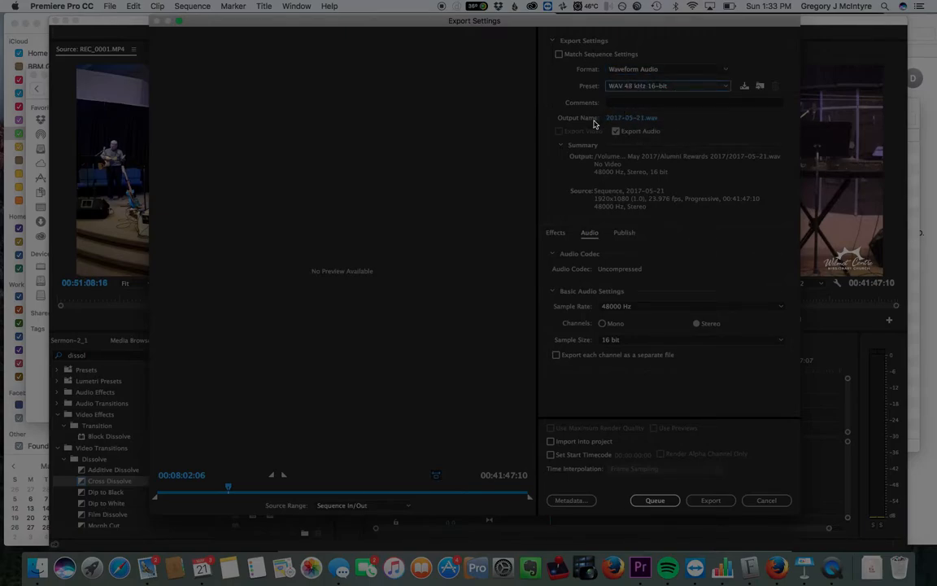
# - Choose a new output location by creating a folder named 2017-05-21 inside 2017 - Sermons on My Passport
pyautogui.click(641, 120)
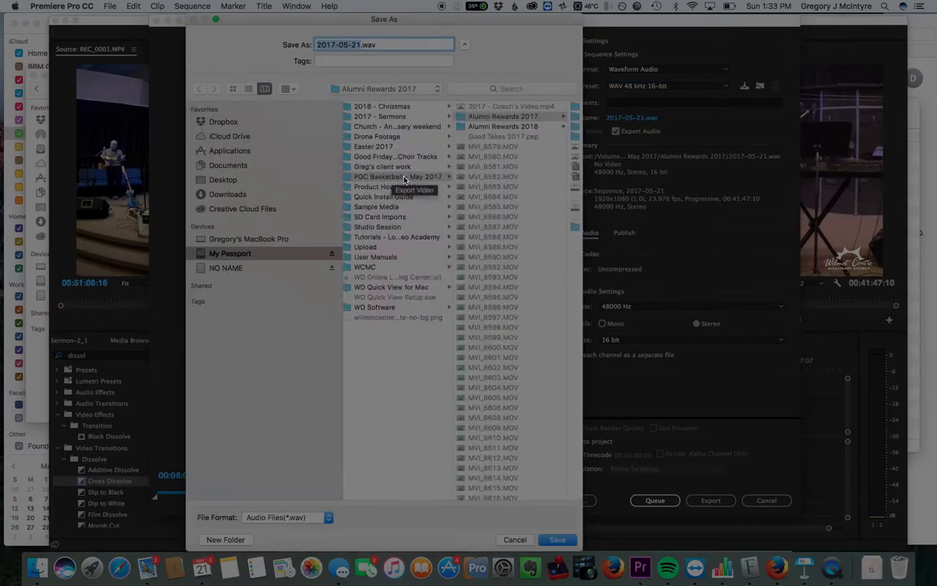
pyautogui.hscroll(-2, 388, 265)
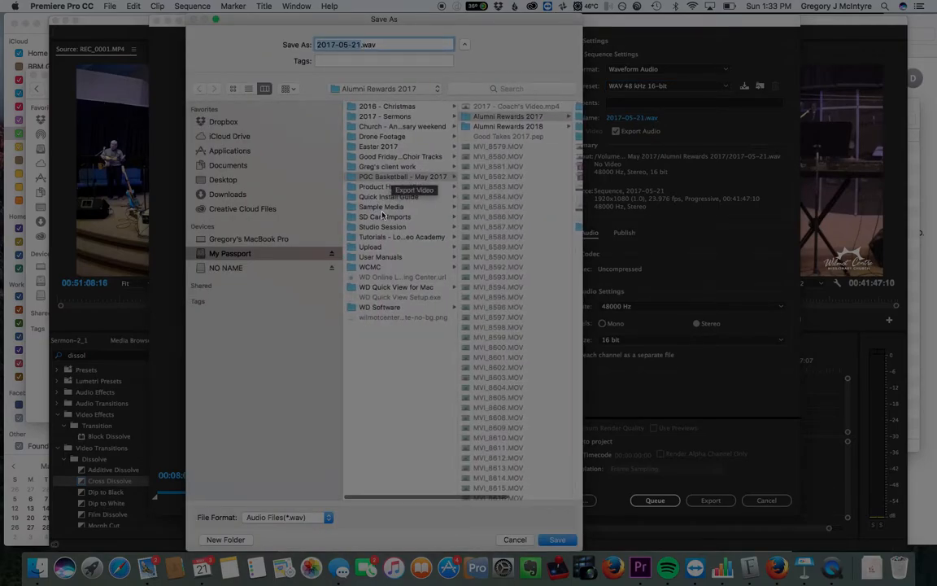
pyautogui.click(382, 116)
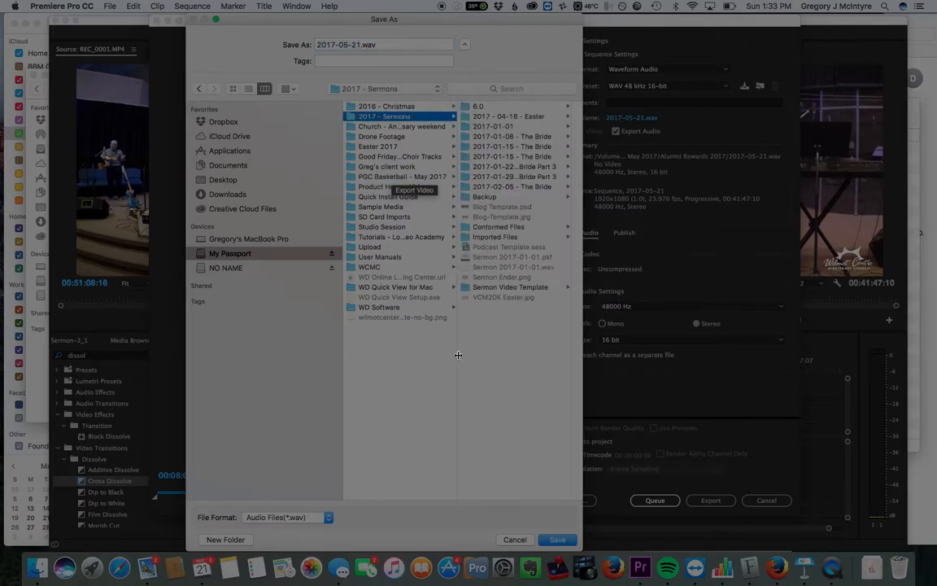
pyautogui.click(225, 539)
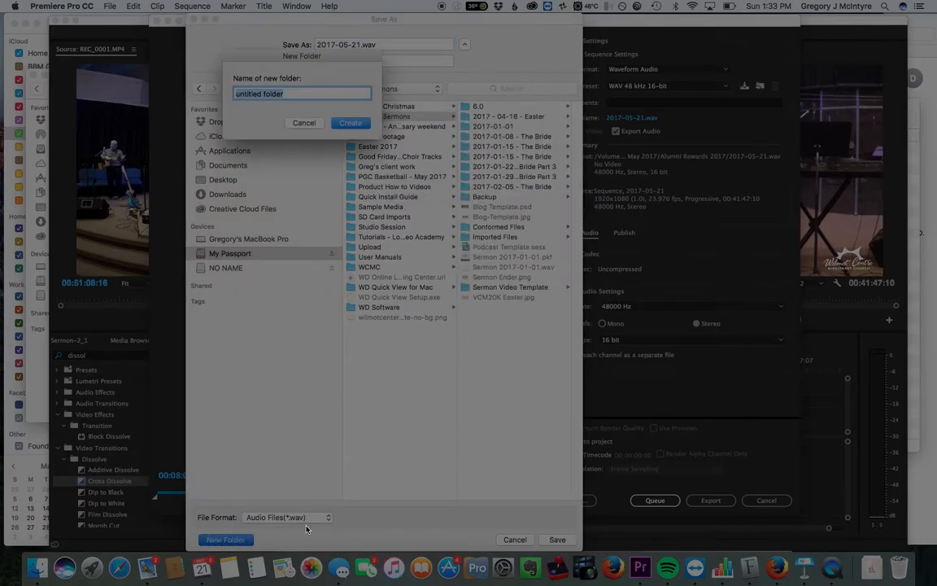
pyautogui.write('2017')
pyautogui.press('Return')
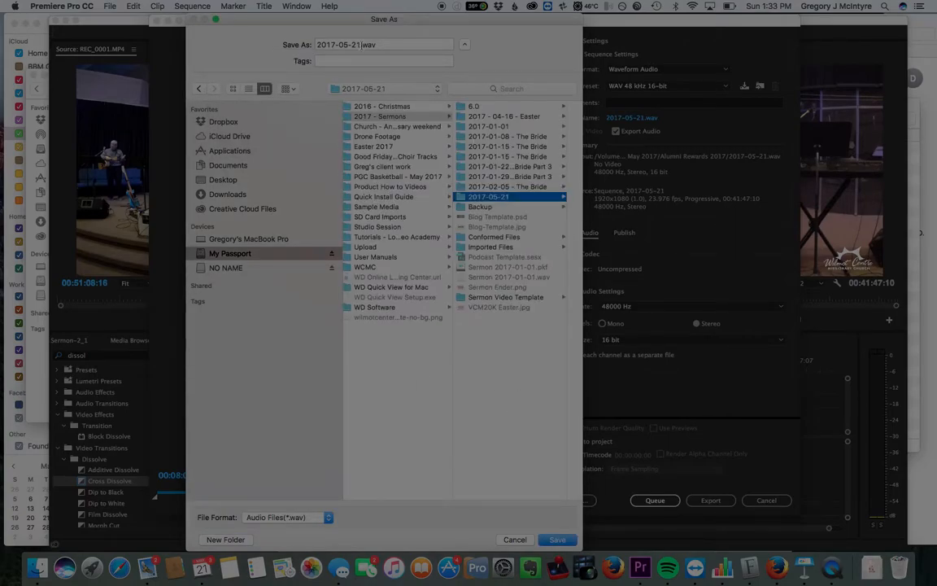
# - Name the output file "2017-05-21- audio.wav", save it in the 2017-05-21 folder, and export the audio
pyautogui.click(373, 46)
pyautogui.write('- aud')
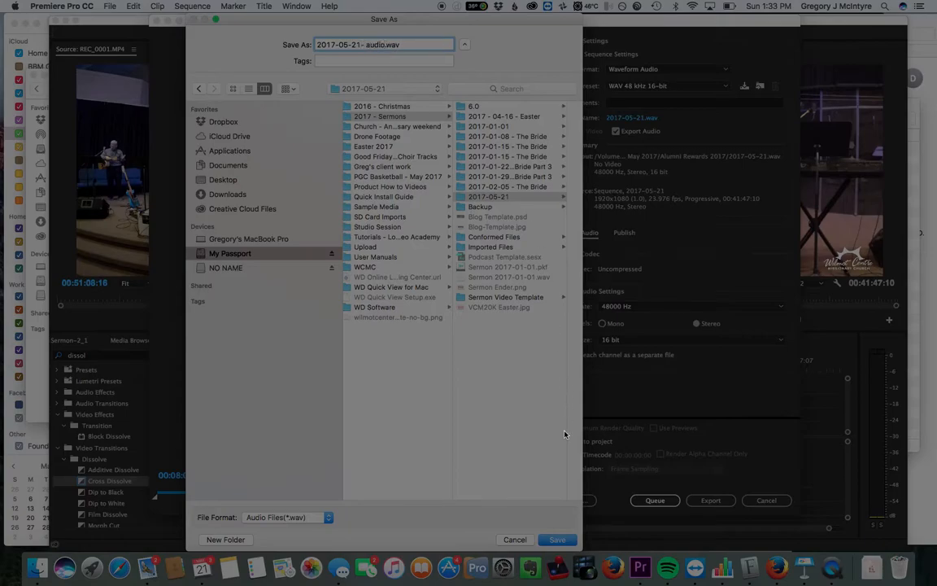
pyautogui.write('io')
pyautogui.click(558, 540)
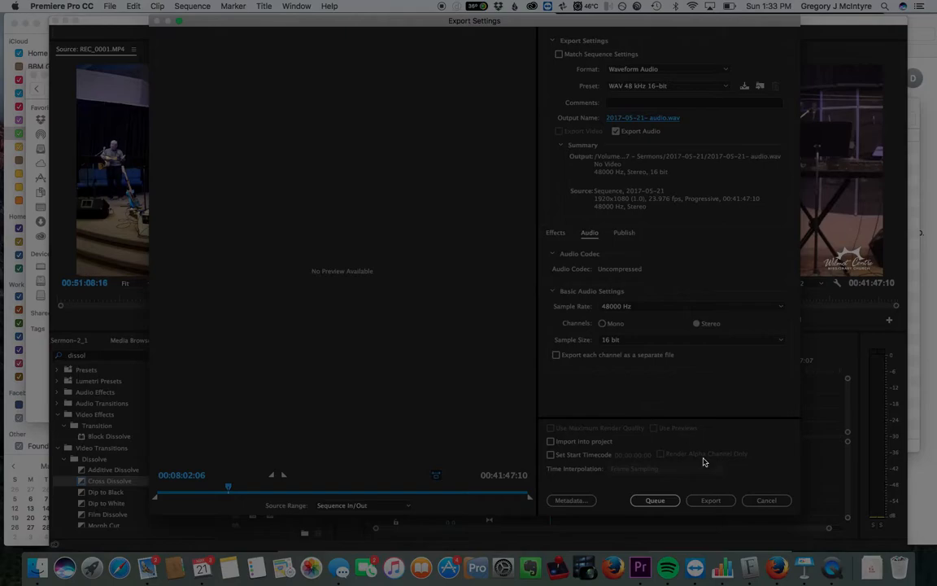
pyautogui.click(706, 501)
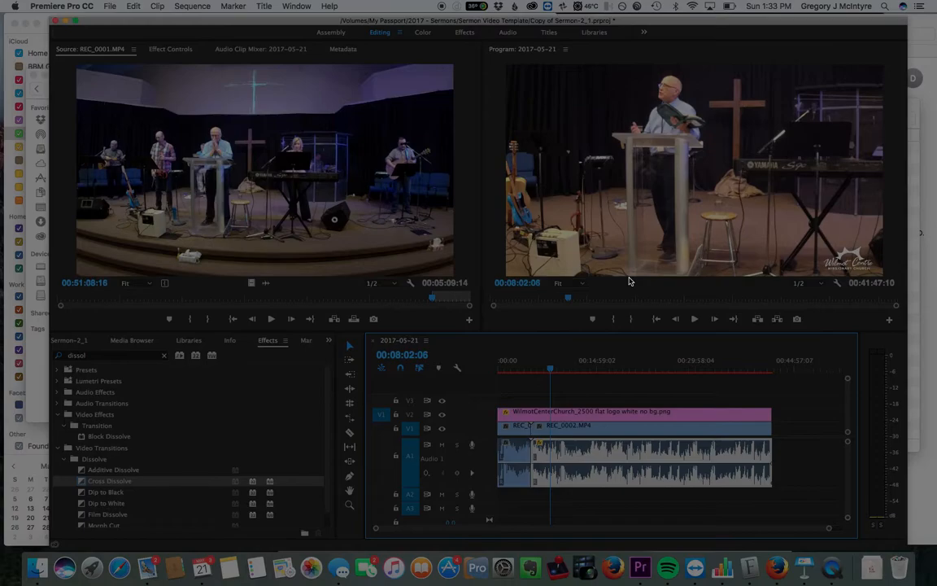
# - Deselect the clips in the 2017-05-21 timeline and reopen the sequence's media export settings
pyautogui.click(495, 146)
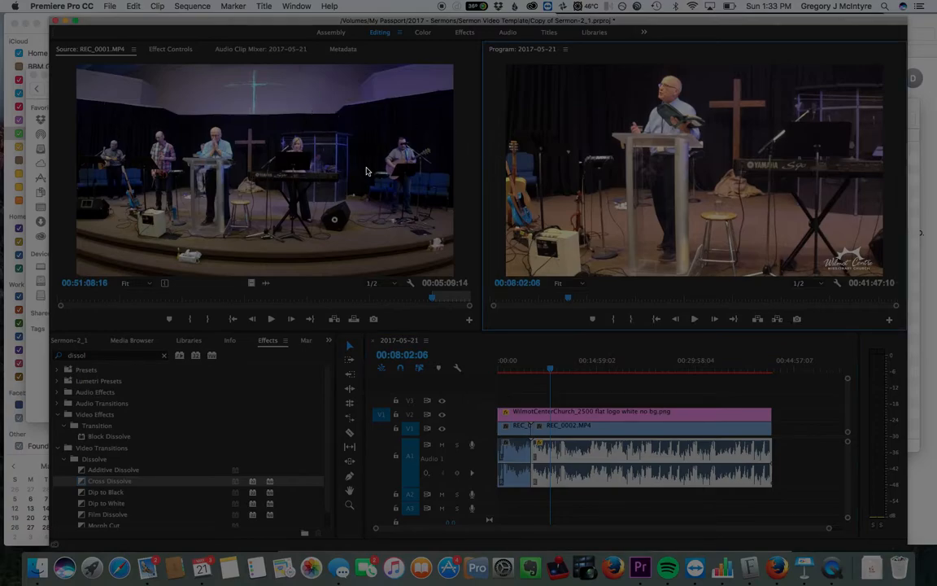
pyautogui.click(625, 395)
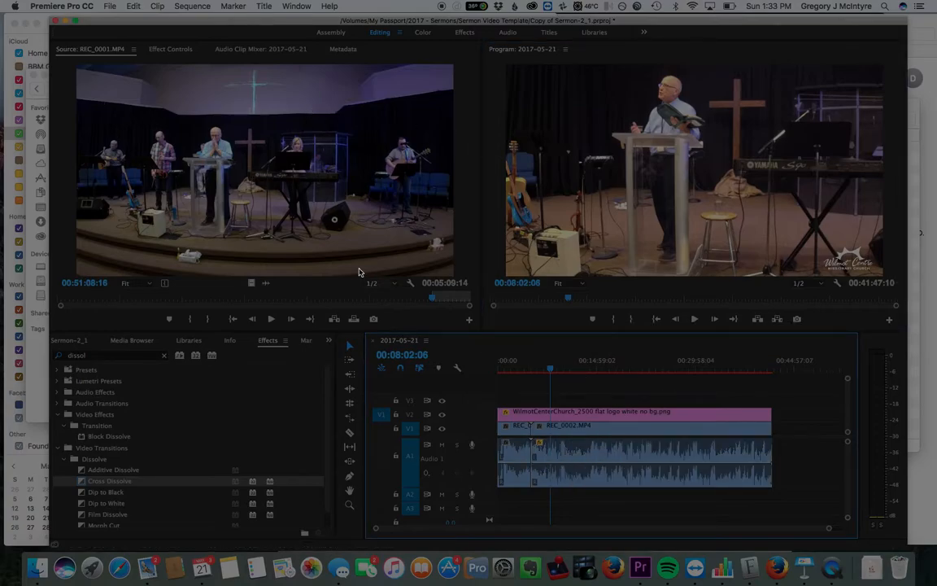
pyautogui.click(110, 6)
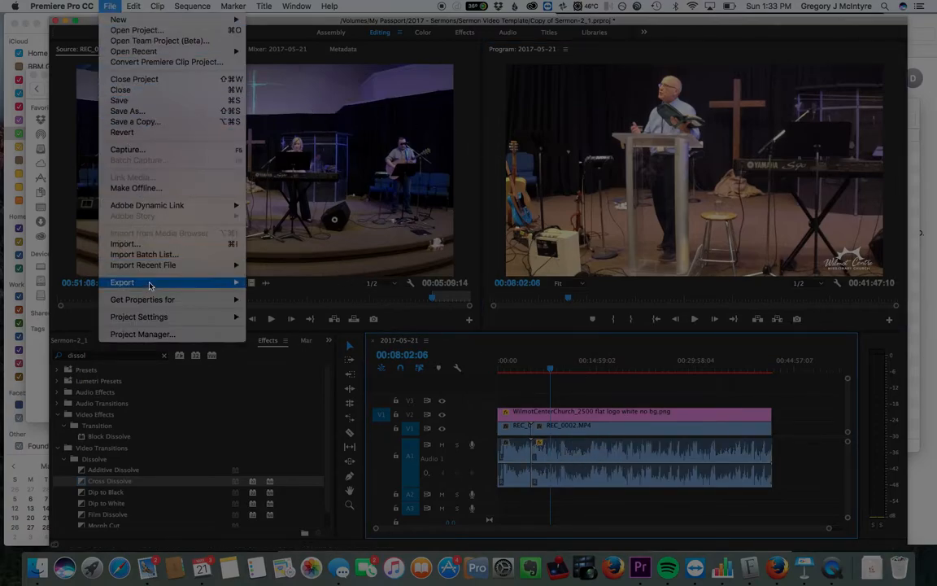
pyautogui.moveTo(204, 283)
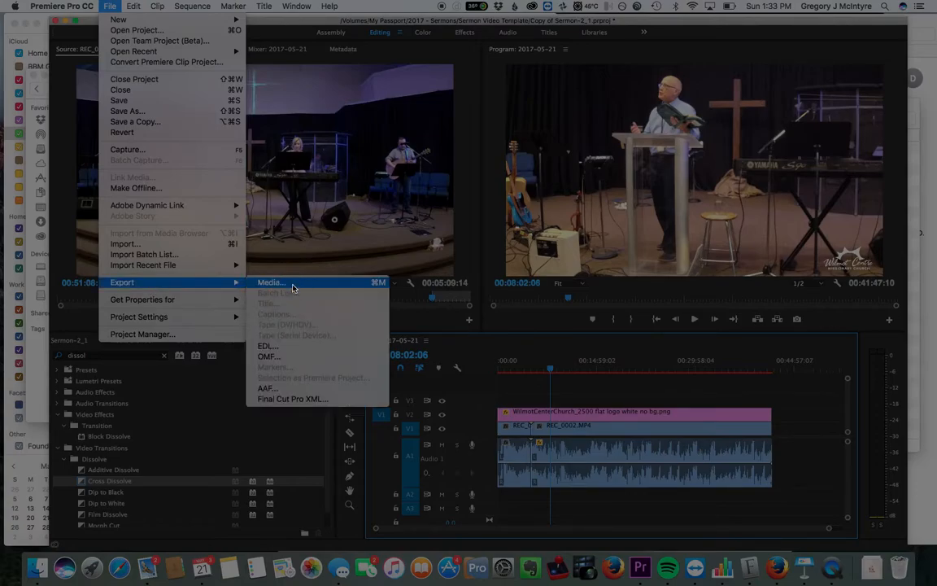
pyautogui.click(293, 287)
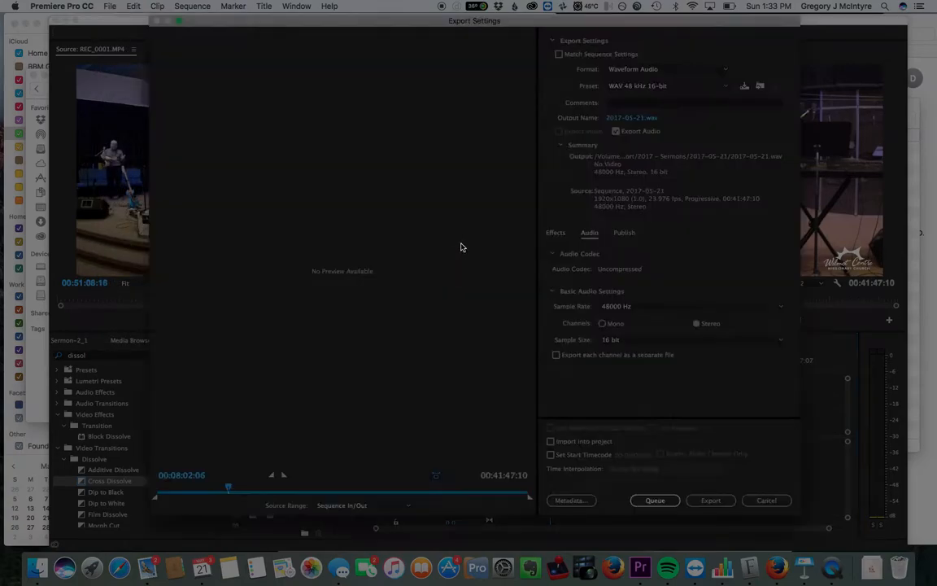
# - Set the export format to H.264 with the YouTube 720p HD preset and export the video as 2017-05-21.mp4
pyautogui.click(660, 70)
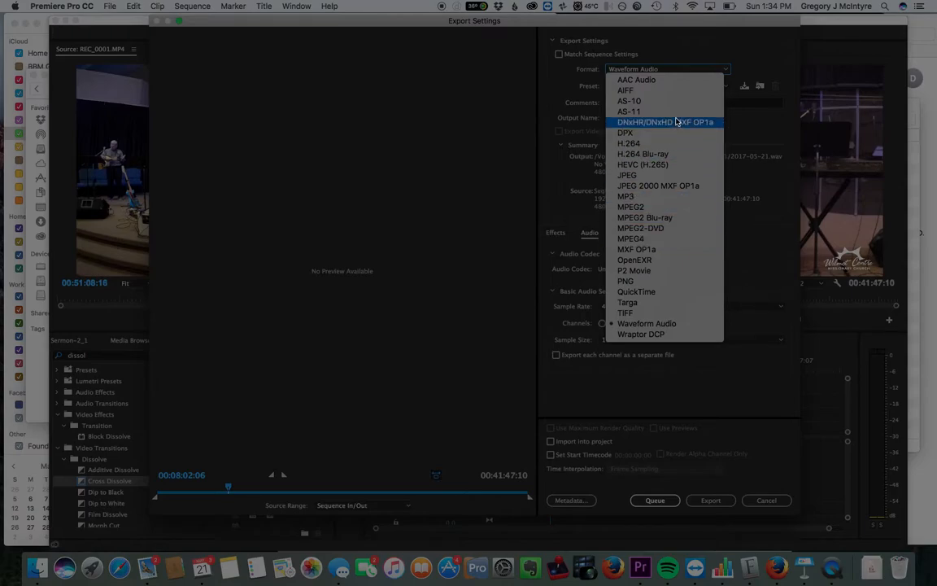
pyautogui.click(679, 46)
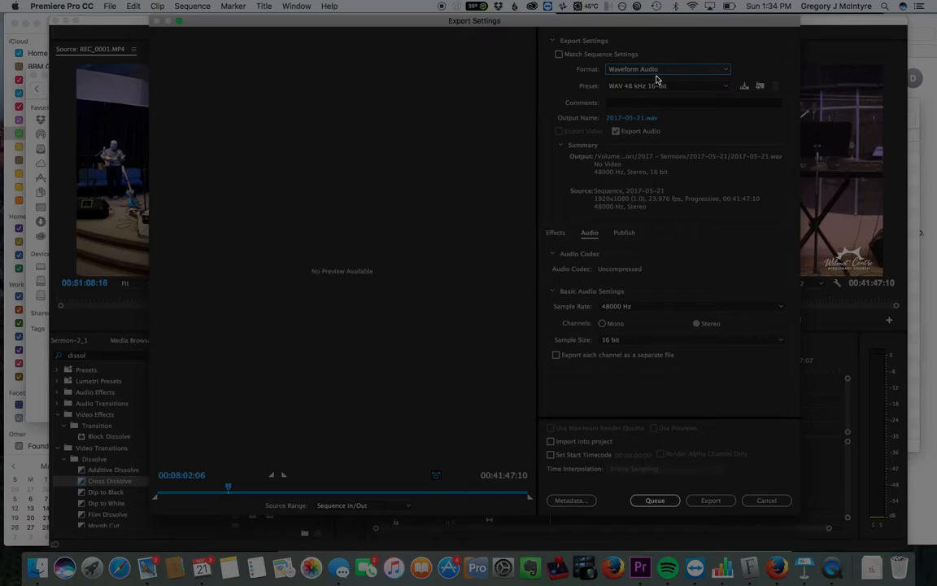
pyautogui.click(665, 73)
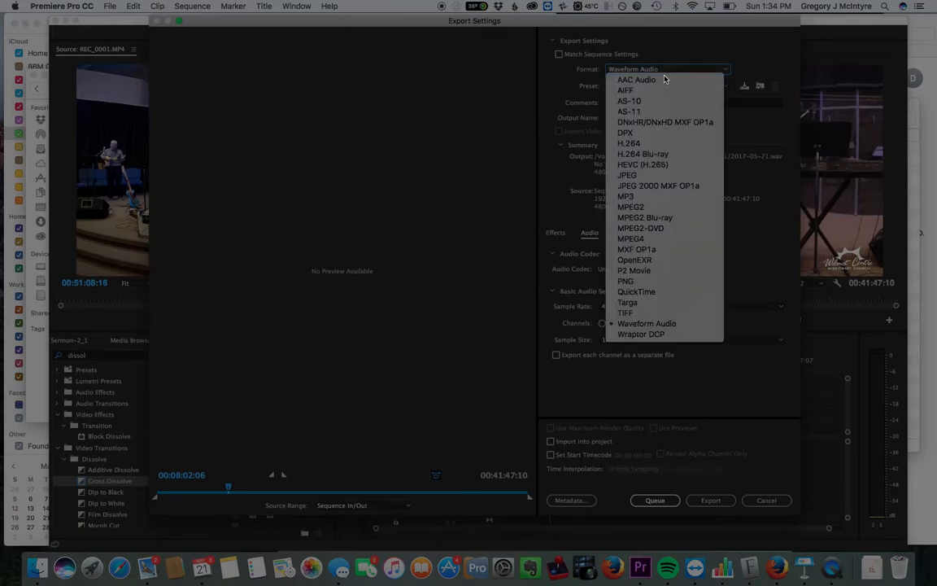
pyautogui.click(655, 143)
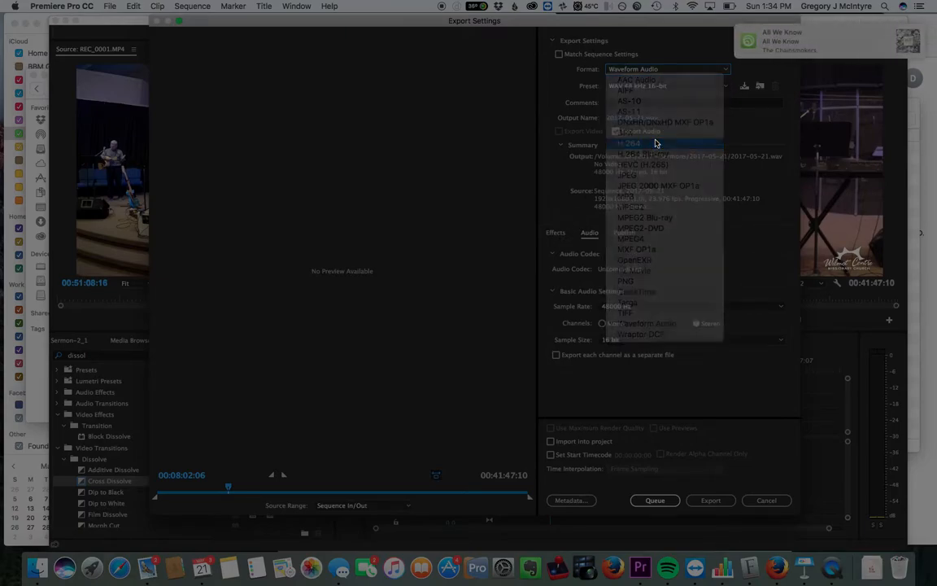
pyautogui.click(655, 86)
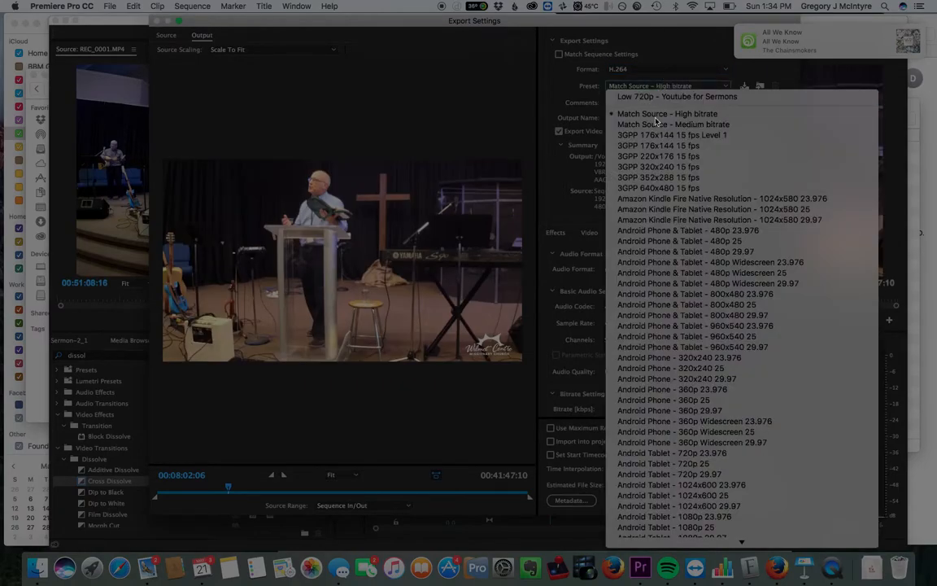
pyautogui.scroll(-10, 667, 305)
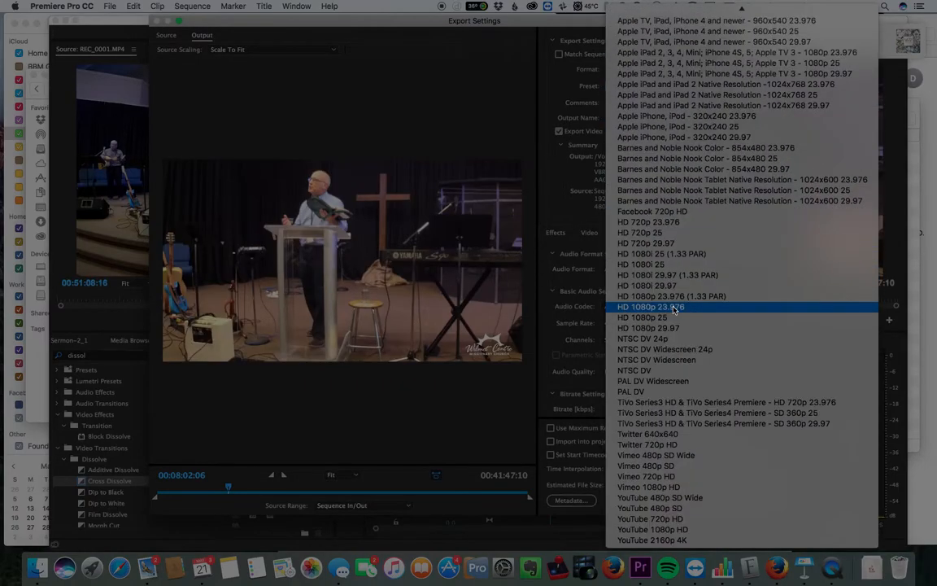
pyautogui.click(673, 519)
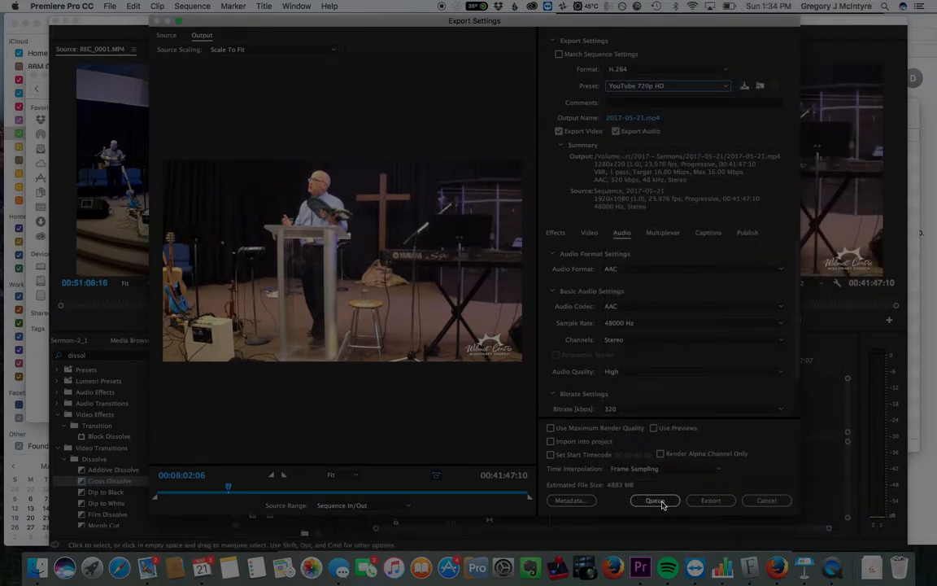
pyautogui.click(713, 506)
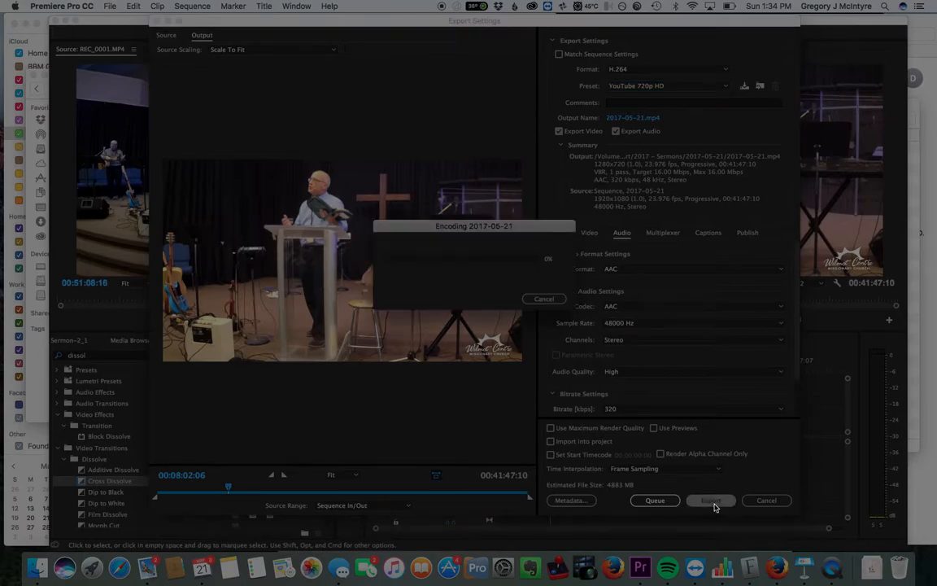